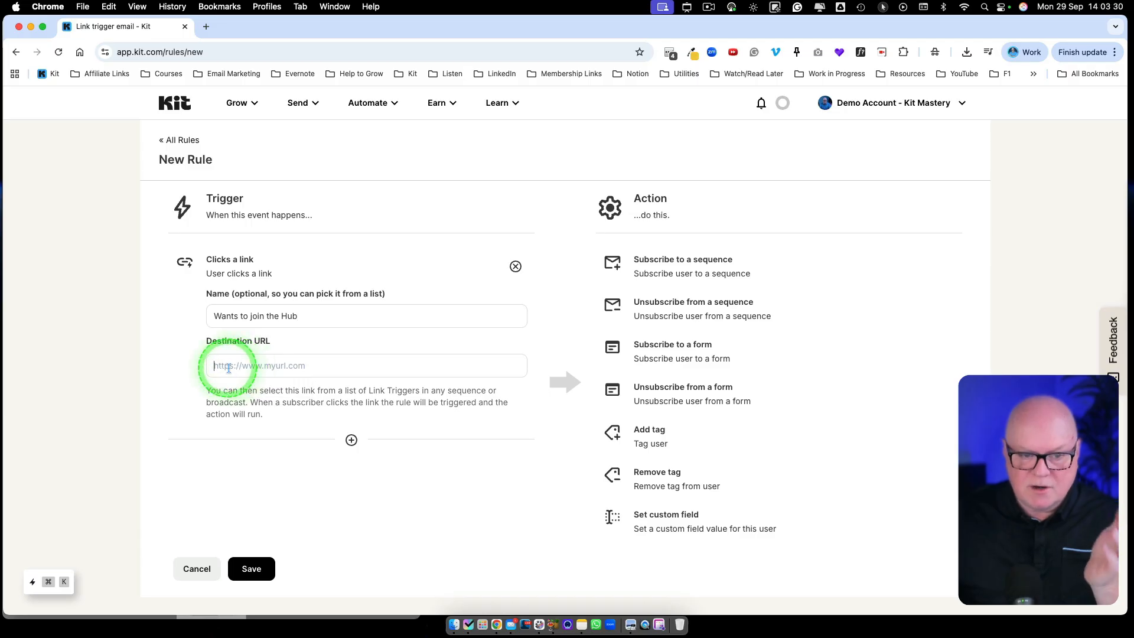
{"action": "type", "text": "https://provenflows.com/thanks-for-registering-your-interest-in-the-hub/"}
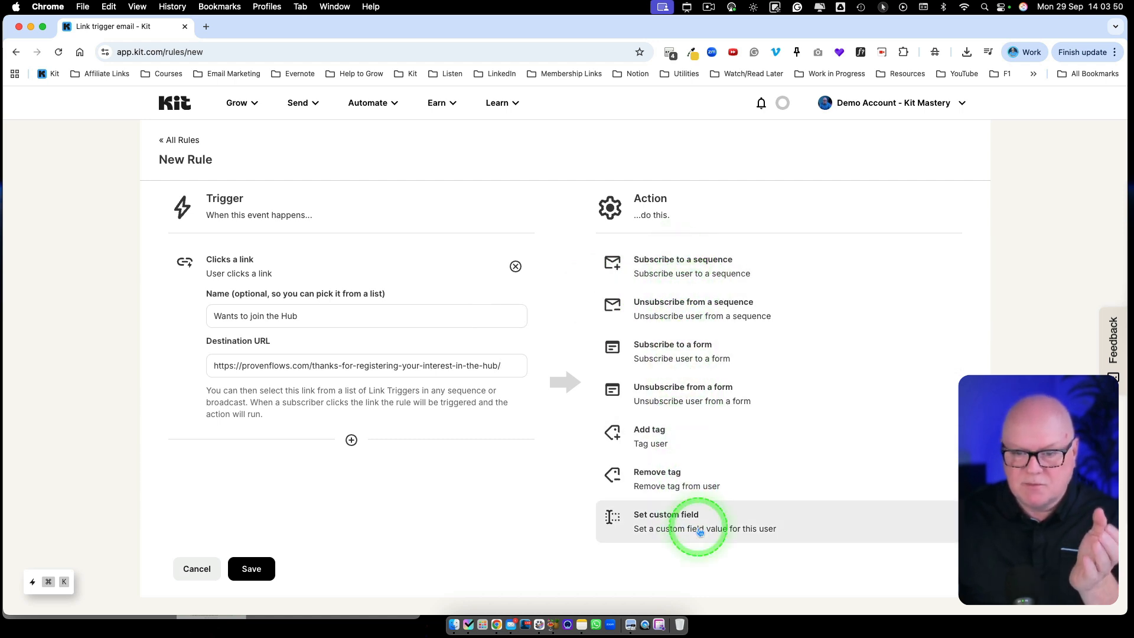
Set the rule's action to add a newly created 'Interested in the Hub' tag, and save it.
{"action": "left_click", "coordinate": [660, 445]}
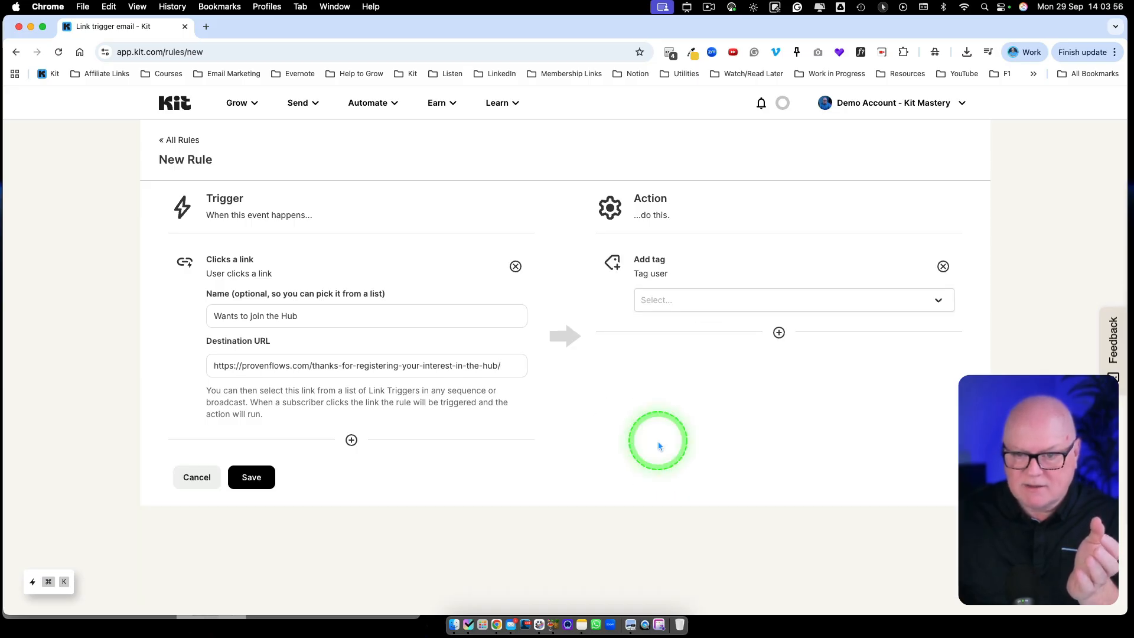
{"action": "left_click", "coordinate": [694, 302]}
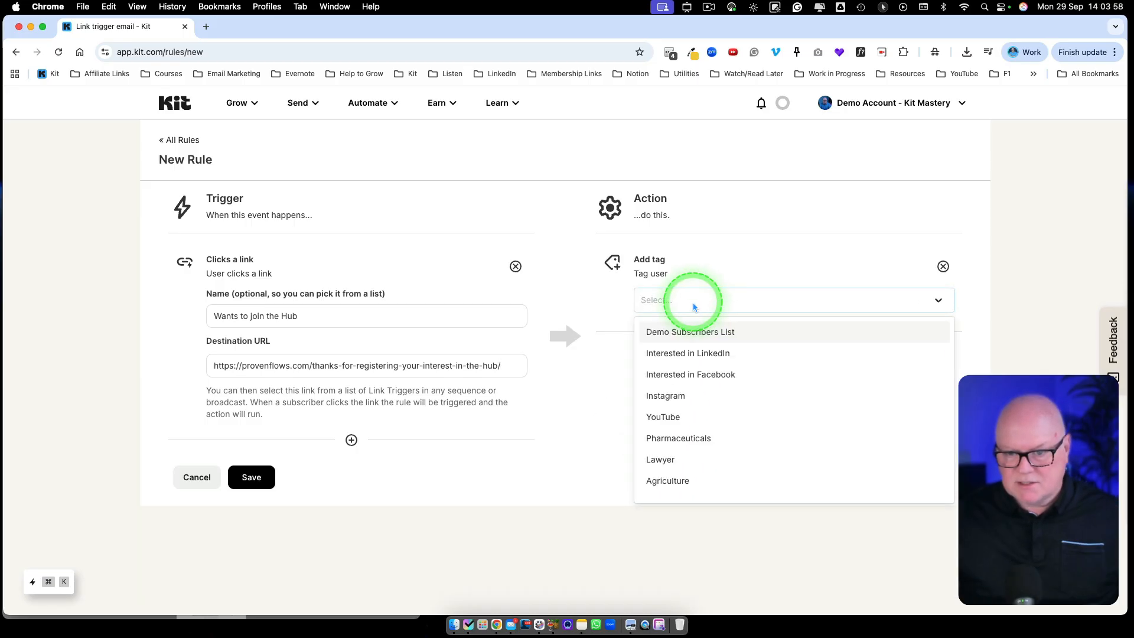
{"action": "type", "text": "Interested"}
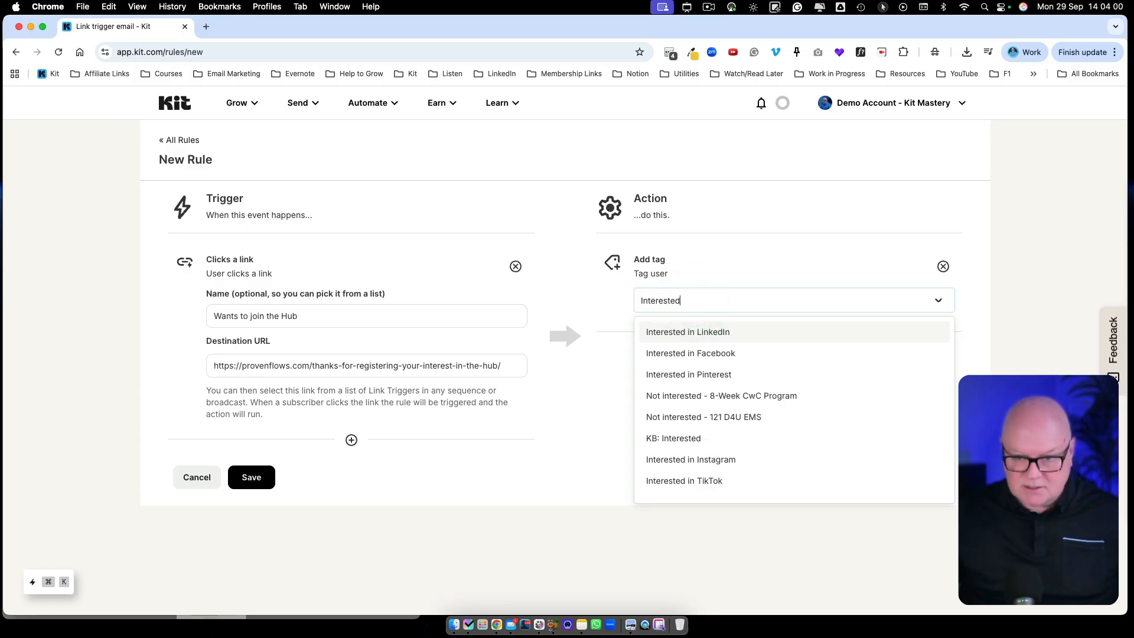
{"action": "type", "text": " in the Hub"}
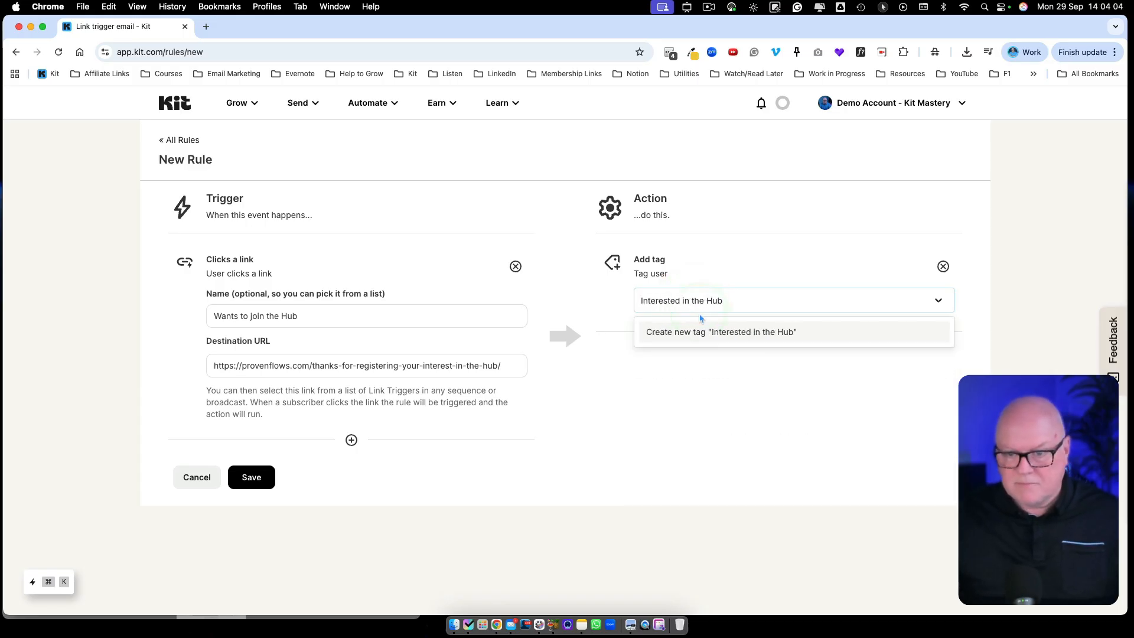
{"action": "left_click", "coordinate": [731, 334]}
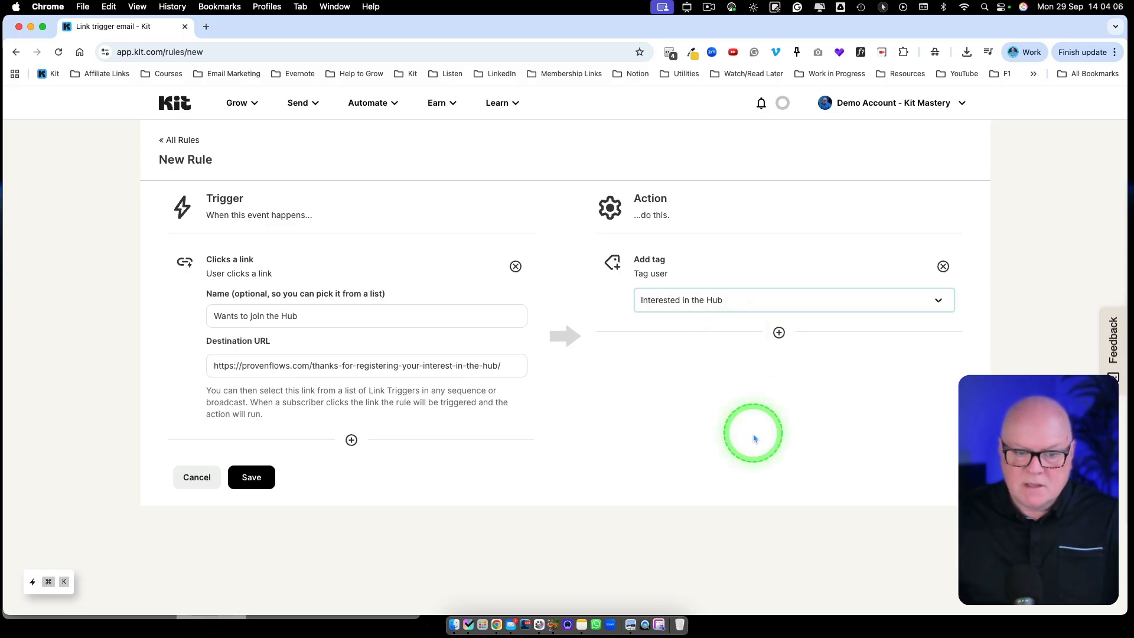
{"action": "left_click", "coordinate": [252, 479]}
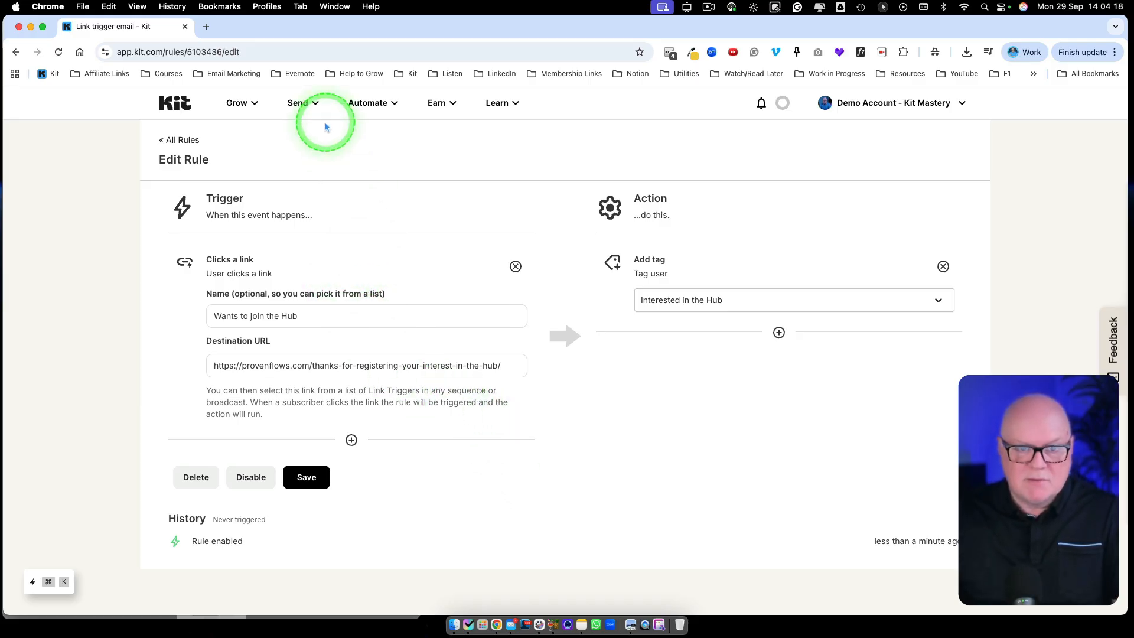
Open the 'Link trigger email' draft from Send > Broadcasts.
{"action": "left_click", "coordinate": [308, 106]}
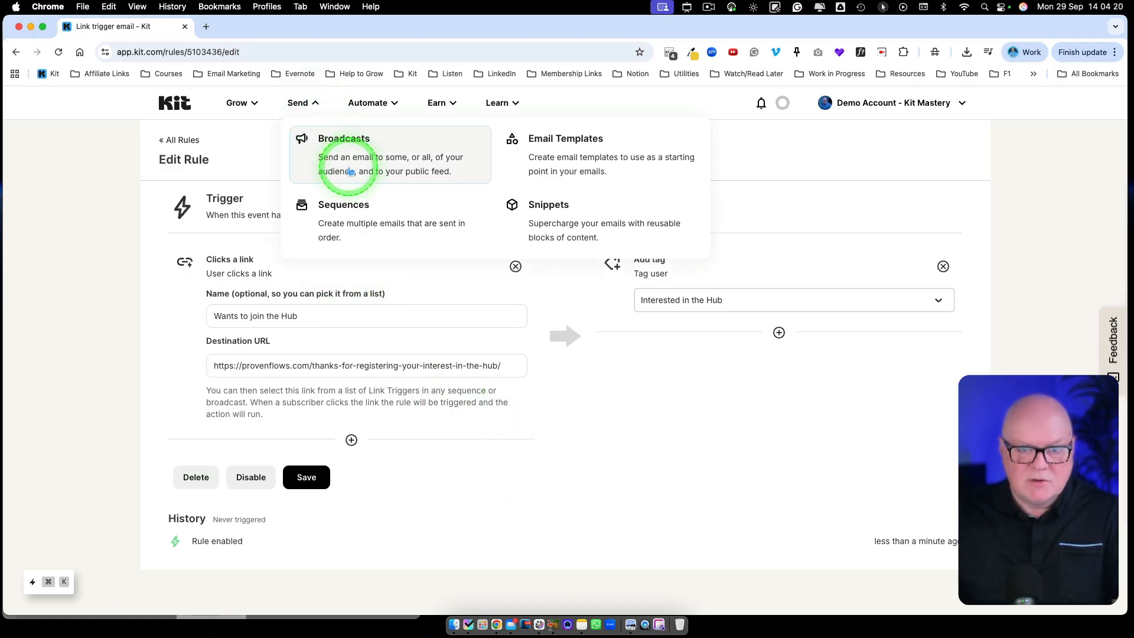
{"action": "left_click", "coordinate": [331, 159]}
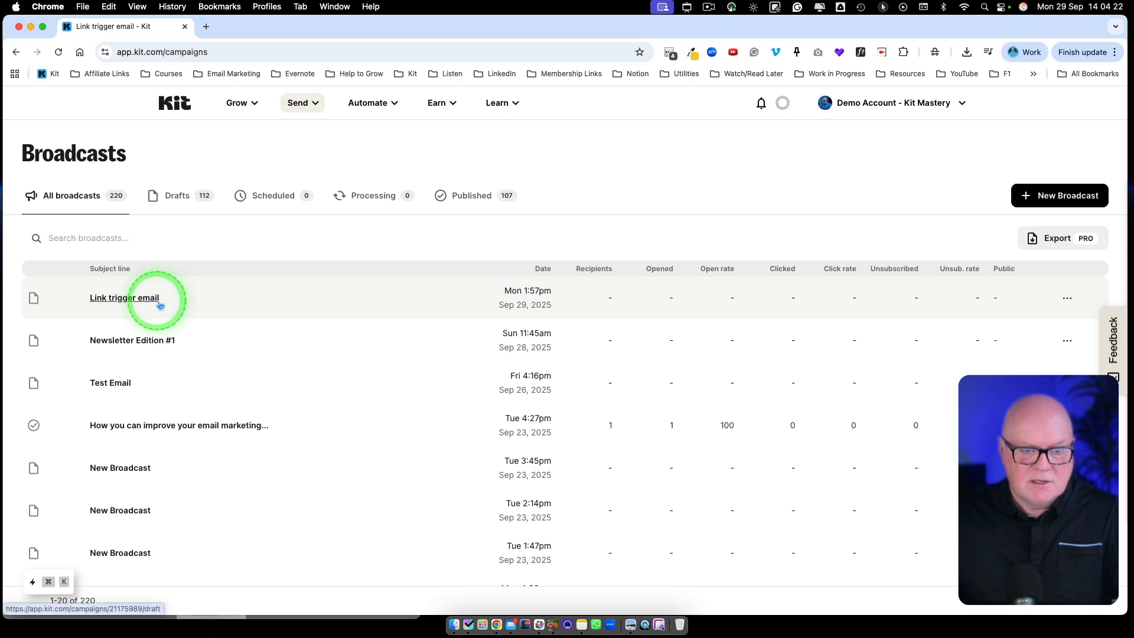
{"action": "left_click", "coordinate": [157, 299]}
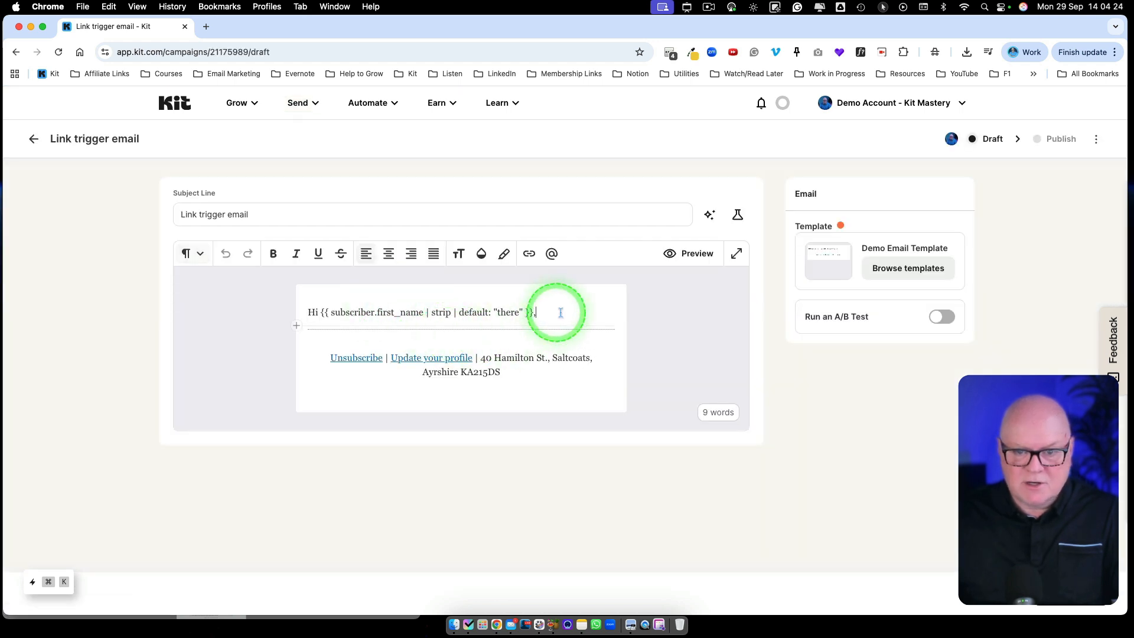
Add a paragraph under the greeting inviting readers to click the button below to join the Hub.
{"action": "left_click", "coordinate": [655, 312]}
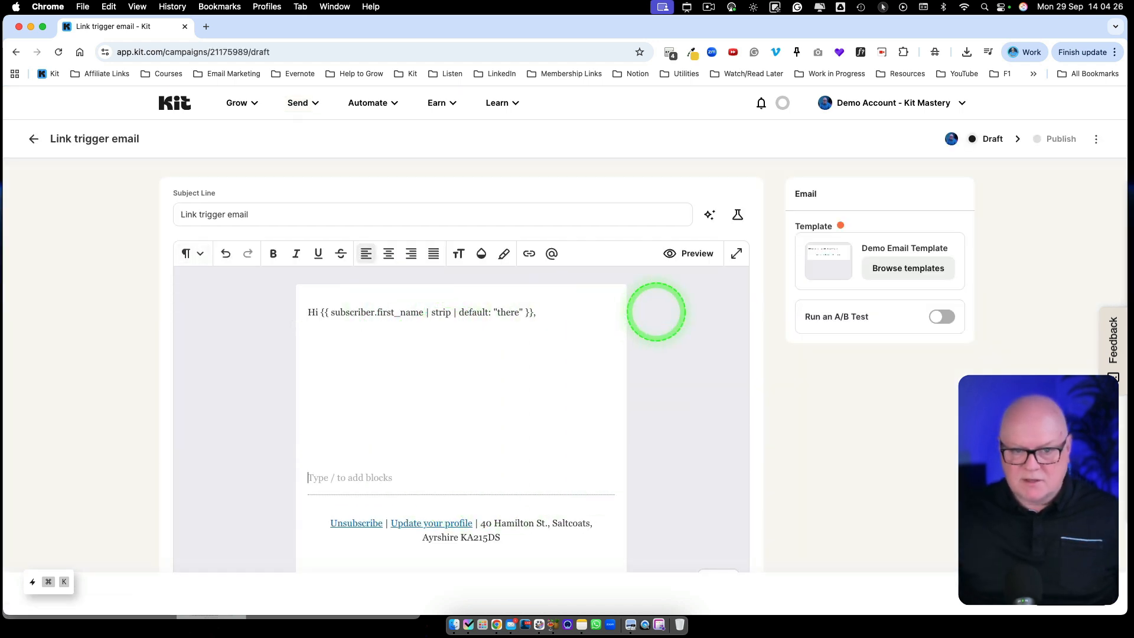
{"action": "left_click", "coordinate": [343, 337]}
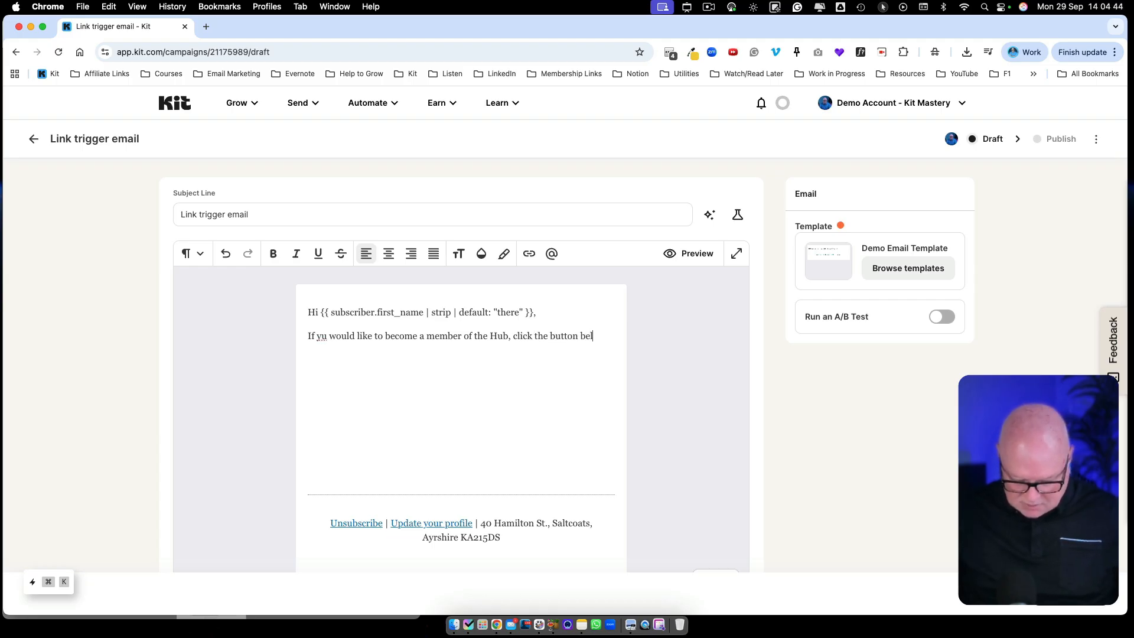
{"action": "type", "text": "nd"}
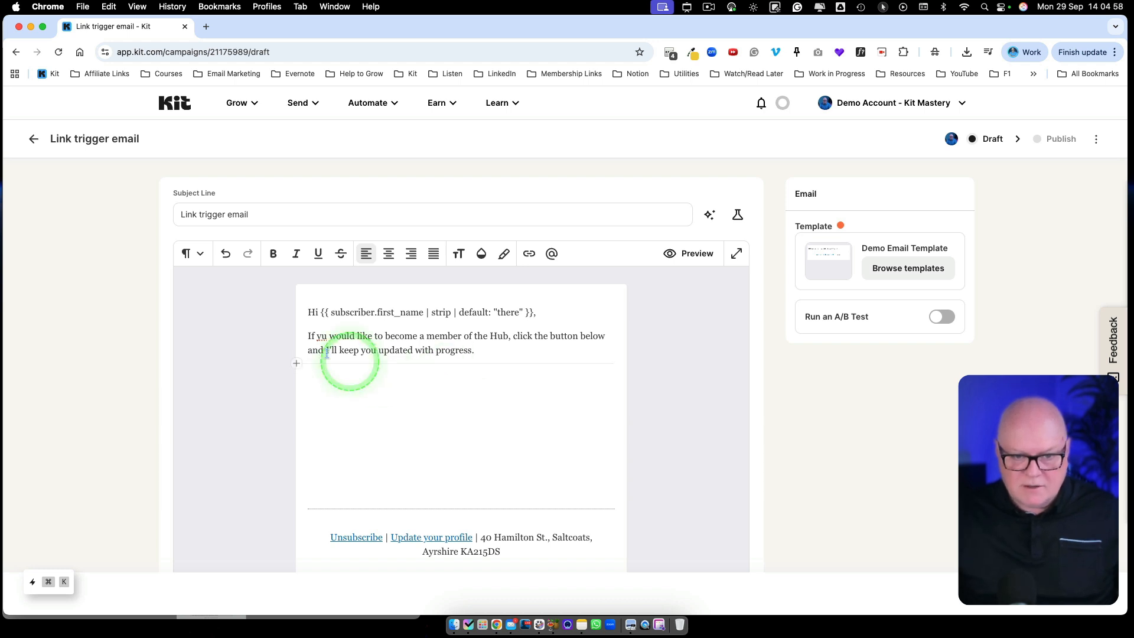
Correct 'yu' to 'you' and add a left-aligned button labelled 'I'm interested in The Hub'.
{"action": "left_click", "coordinate": [321, 337]}
{"action": "type", "text": "o"}
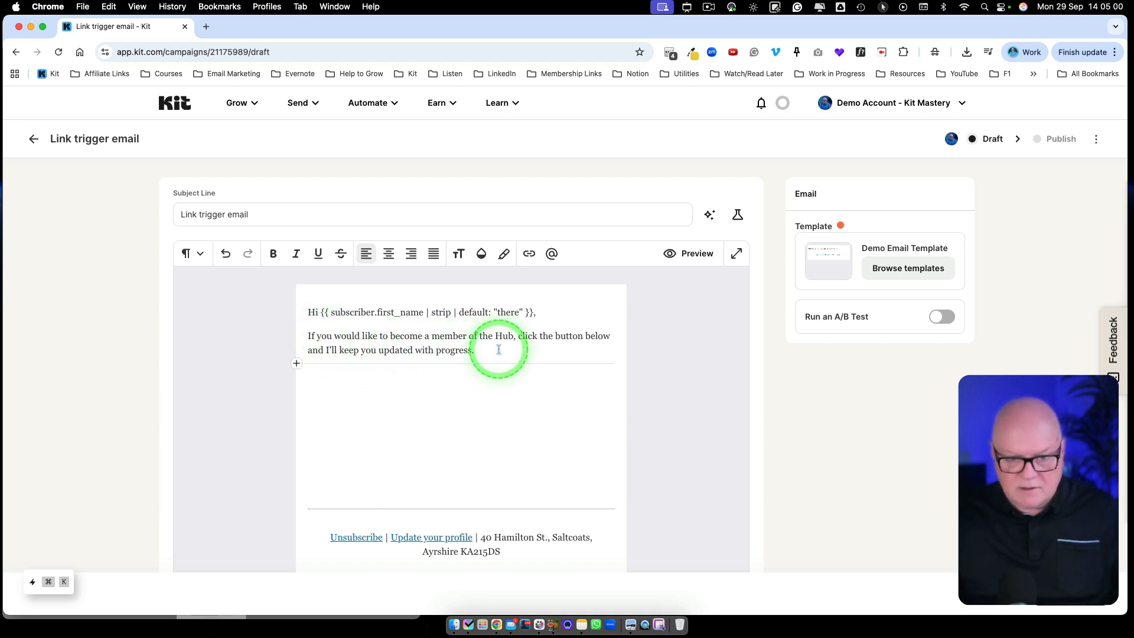
{"action": "left_click", "coordinate": [296, 363]}
{"action": "left_click", "coordinate": [367, 525]}
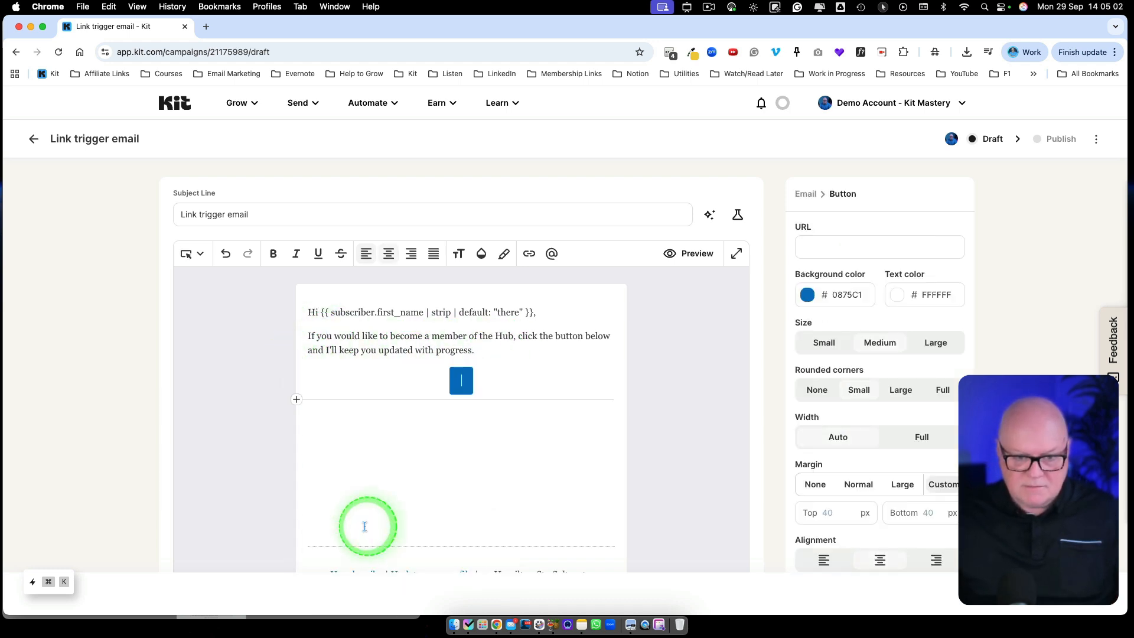
{"action": "left_click", "coordinate": [833, 571]}
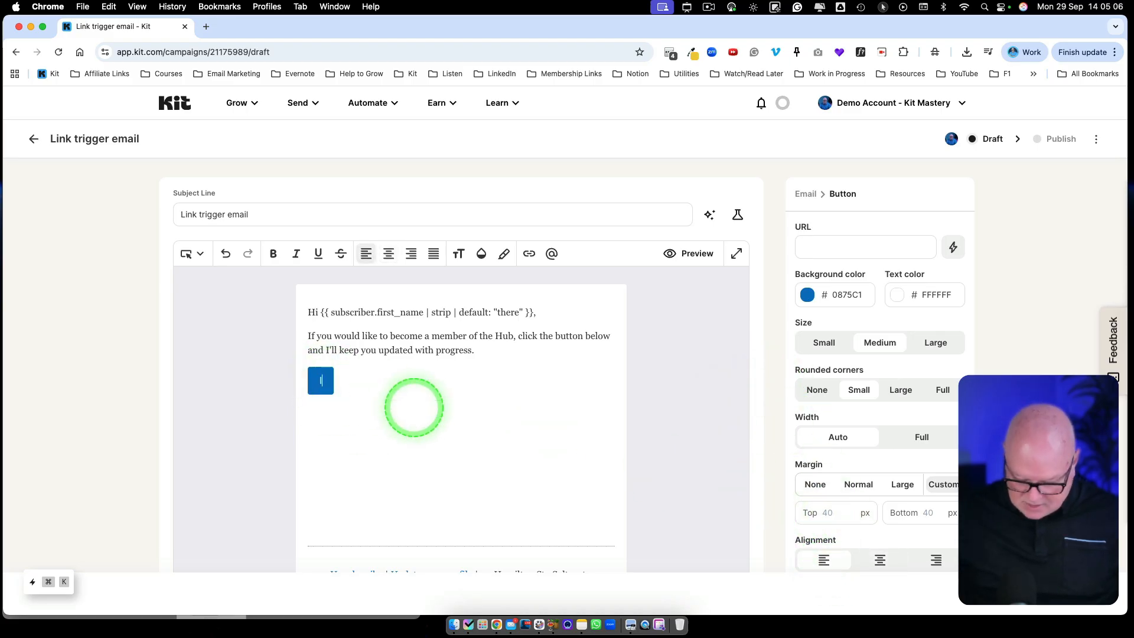
{"action": "type", "text": "I'm interested in The Hub"}
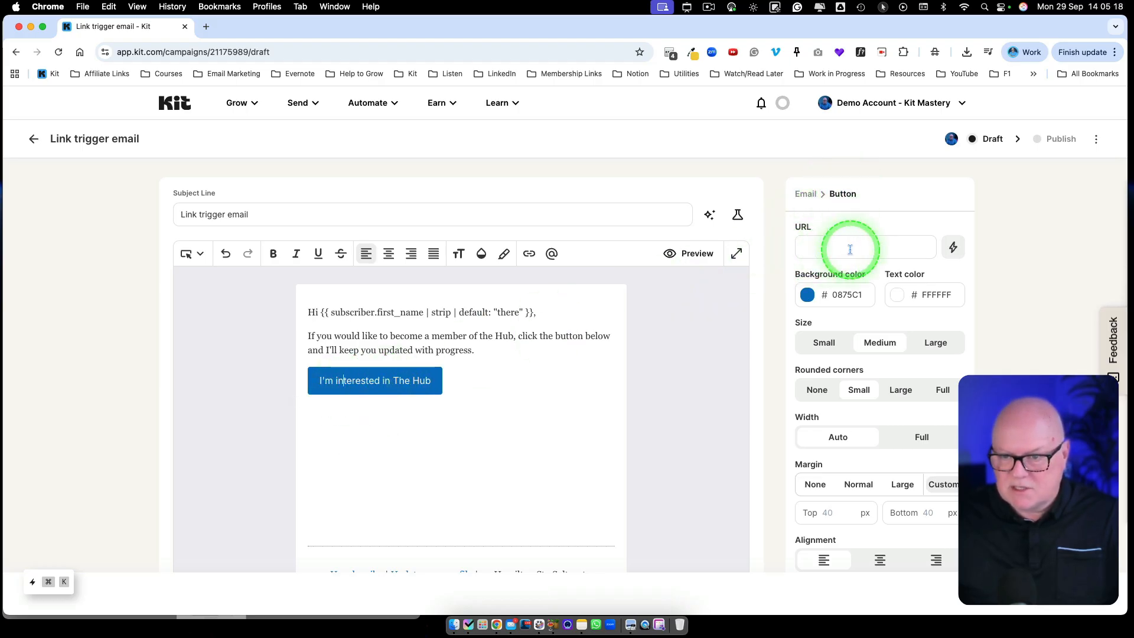
Make the button fire the 'Wants to join the Hub' link trigger, then duplicate the browser tab.
{"action": "left_click", "coordinate": [954, 248]}
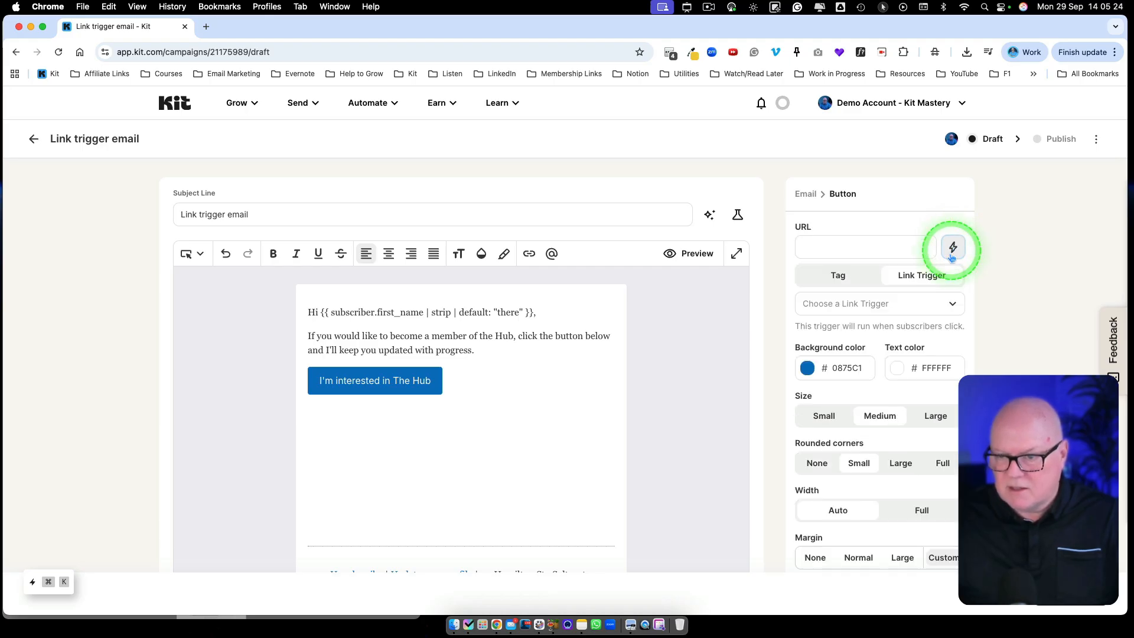
{"action": "left_click", "coordinate": [832, 277]}
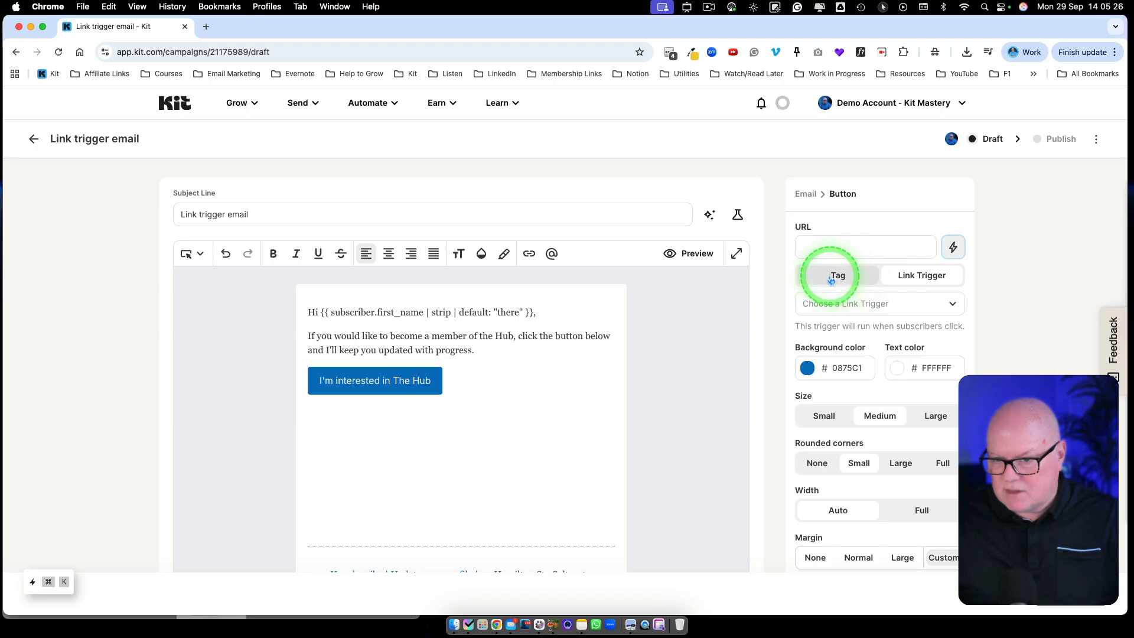
{"action": "left_click", "coordinate": [922, 275]}
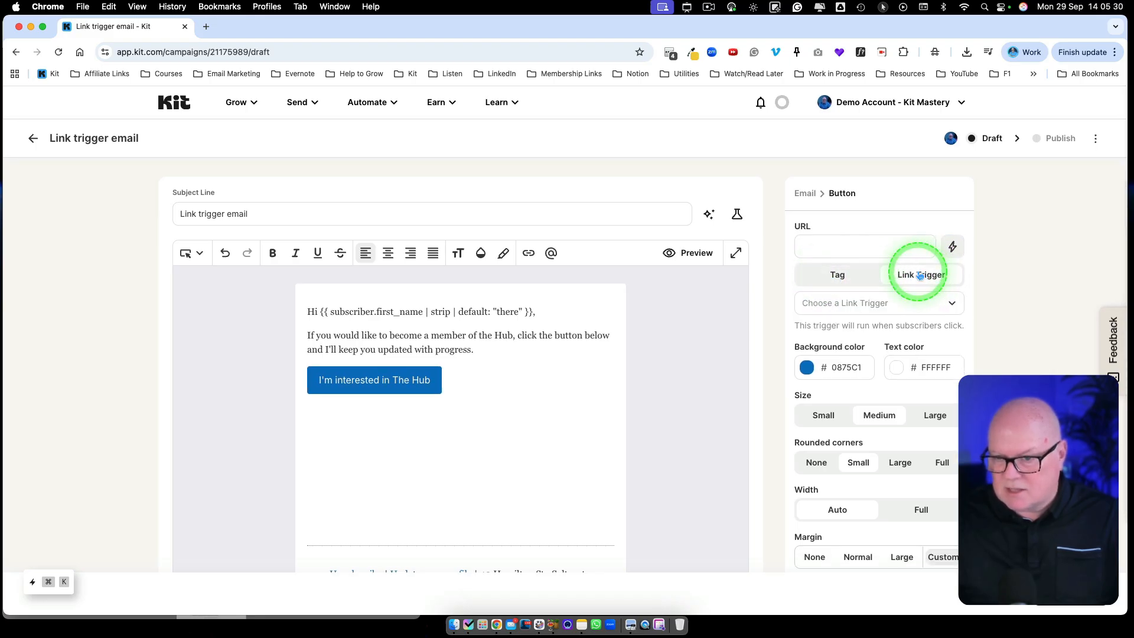
{"action": "left_click", "coordinate": [951, 304]}
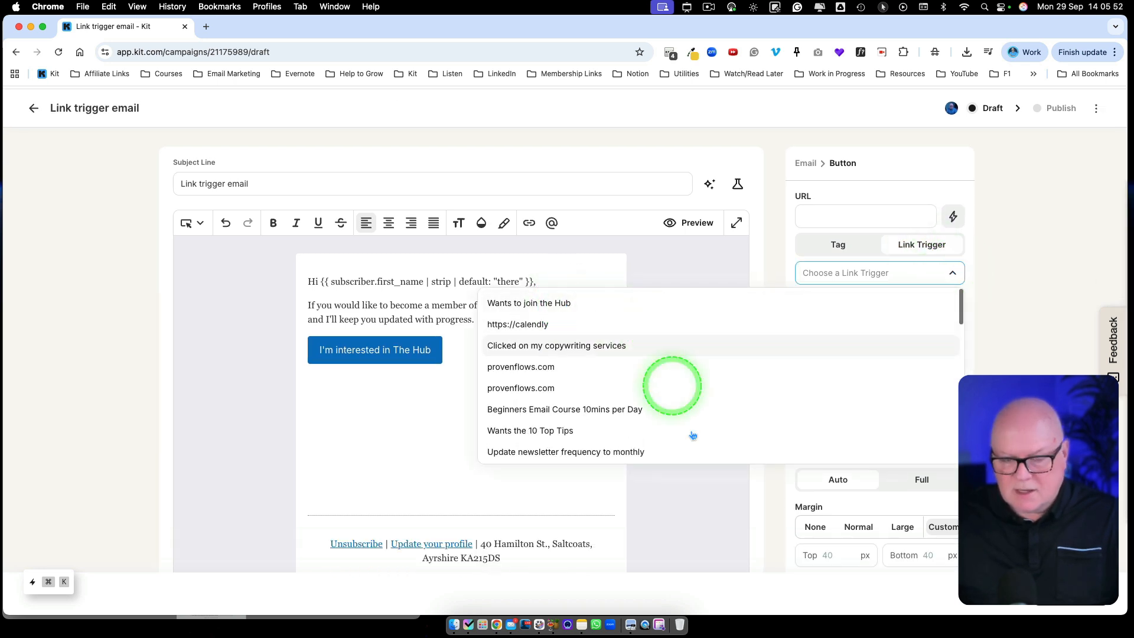
{"action": "left_click", "coordinate": [559, 304]}
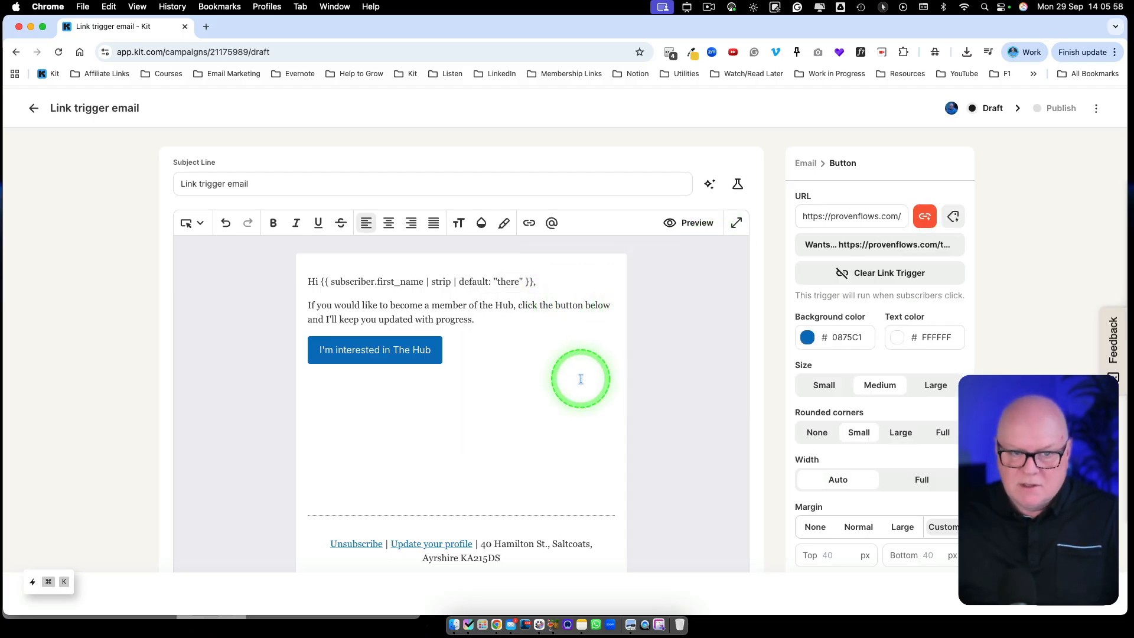
{"action": "scroll", "coordinate": [580, 378], "scroll_direction": "up", "scroll_amount": 2}
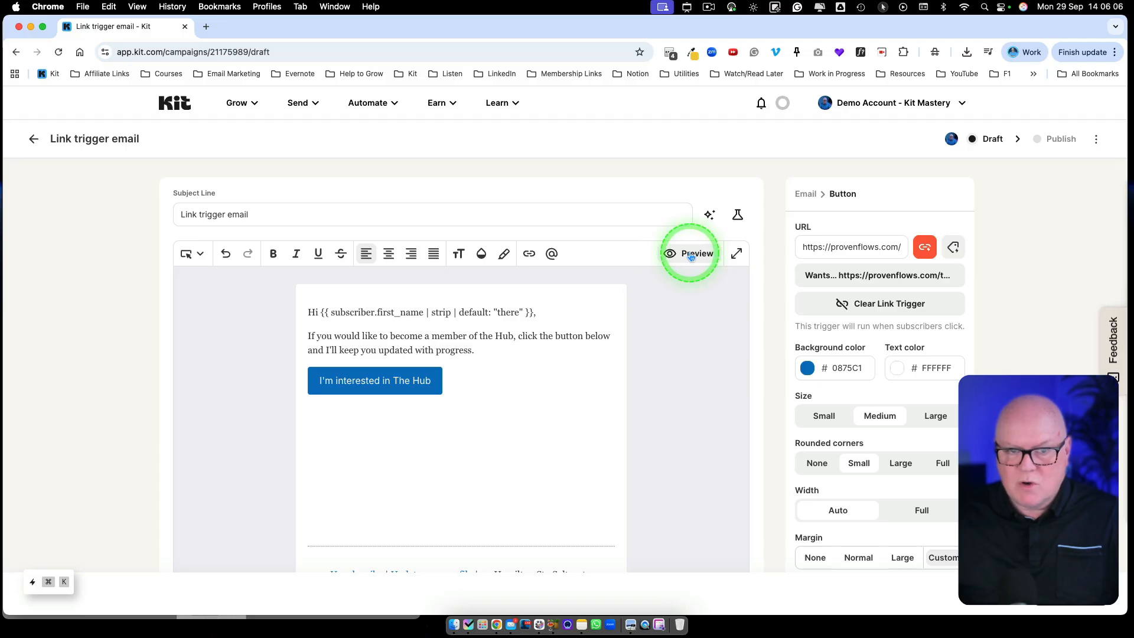
{"action": "right_click", "coordinate": [141, 26]}
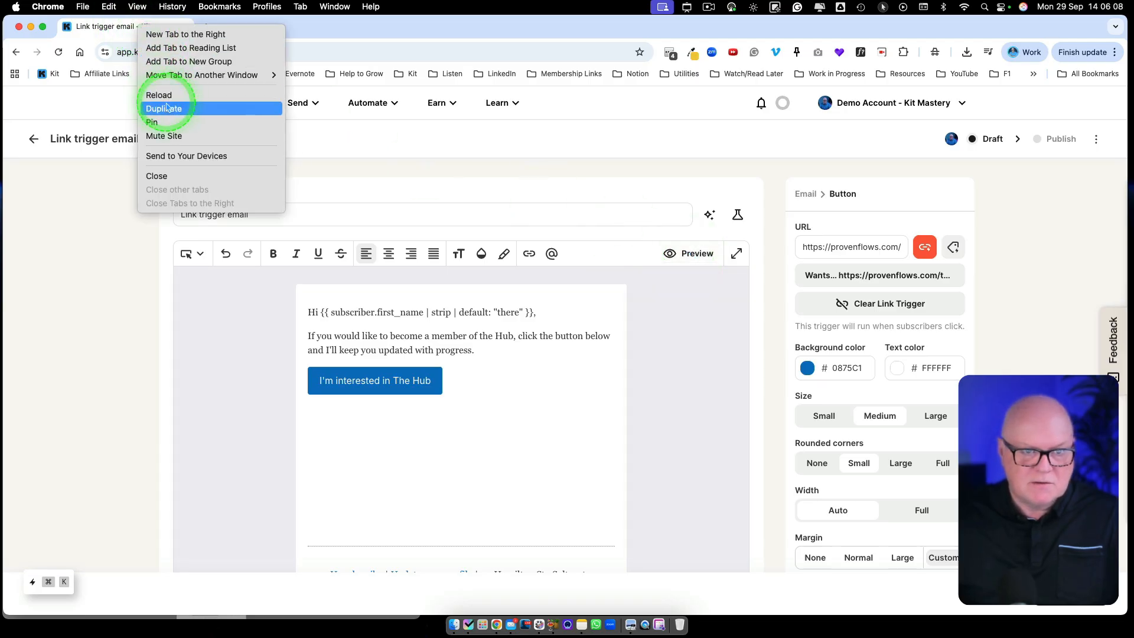
{"action": "left_click", "coordinate": [167, 108]}
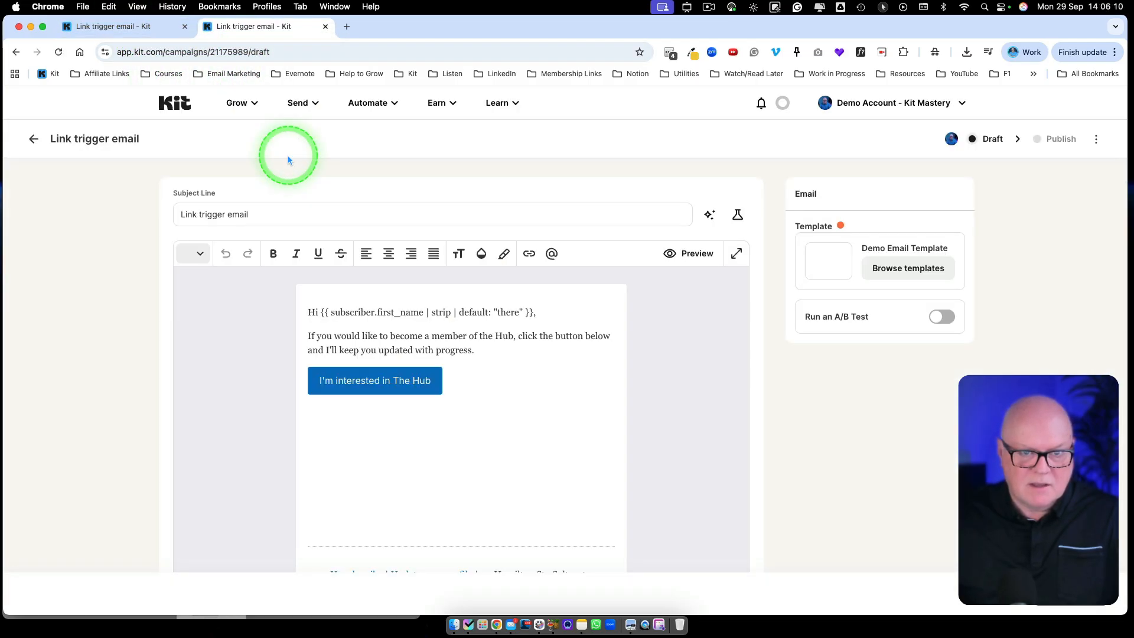
Open the test subscriber's profile from Grow > Subscribers.
{"action": "left_click", "coordinate": [243, 105]}
{"action": "left_click", "coordinate": [247, 154]}
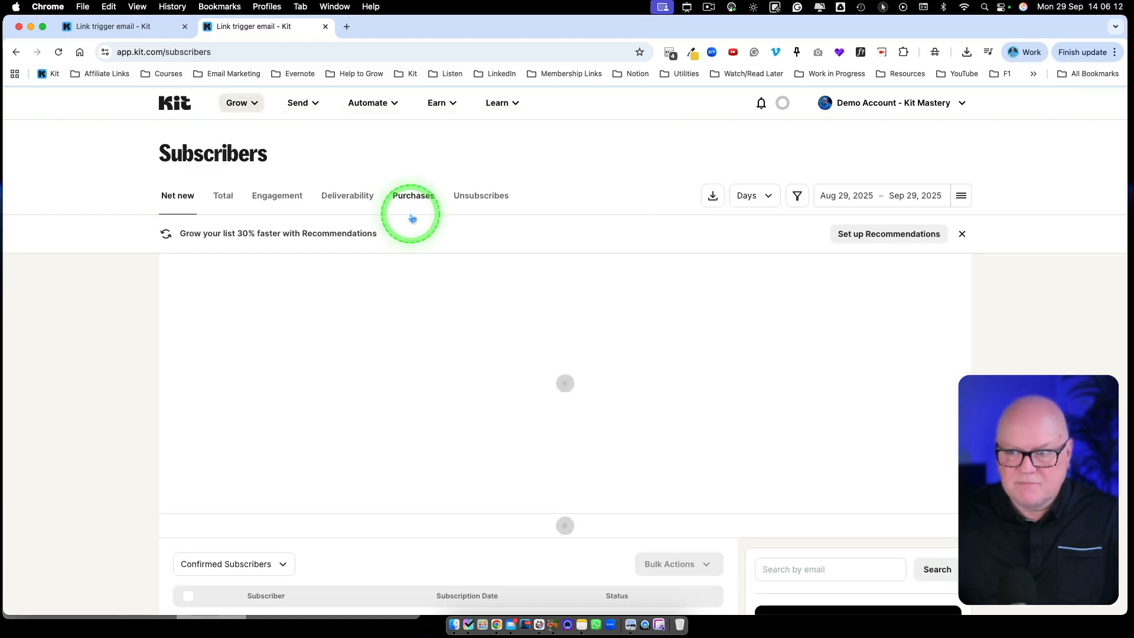
{"action": "scroll", "coordinate": [476, 352], "scroll_direction": "down", "scroll_amount": 6}
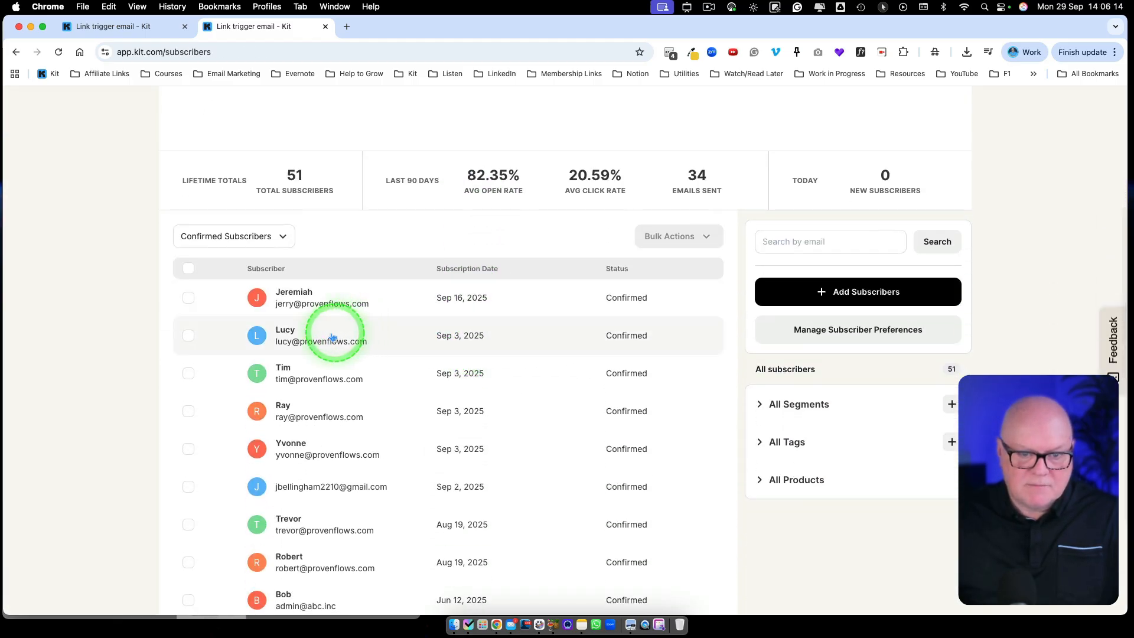
{"action": "left_click", "coordinate": [405, 331]}
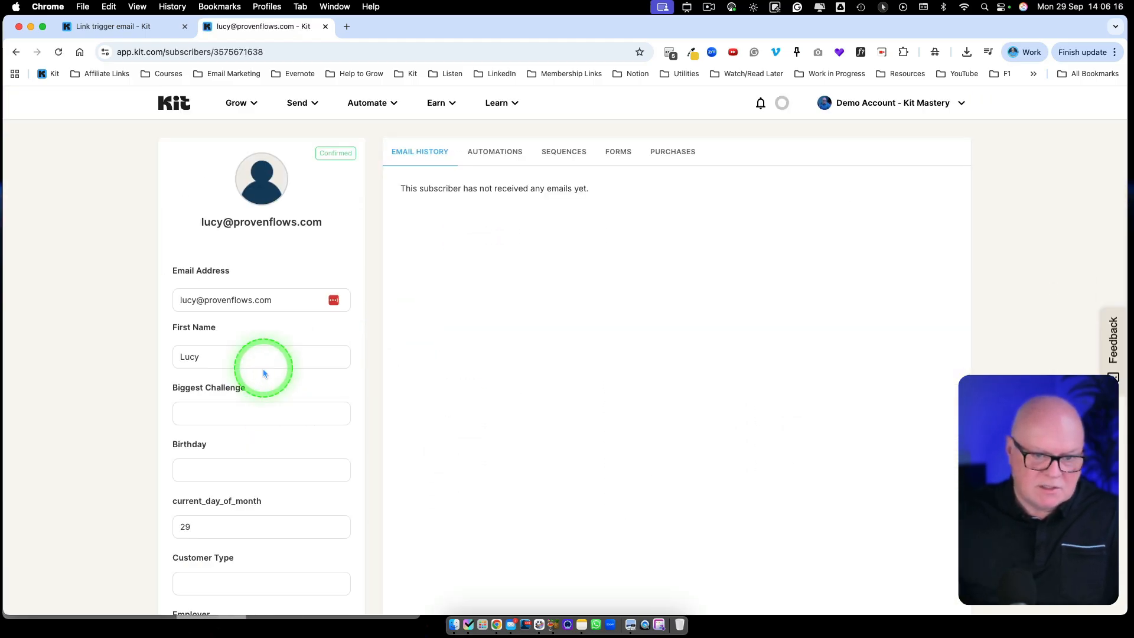
{"action": "scroll", "coordinate": [263, 369], "scroll_direction": "down", "scroll_amount": 15}
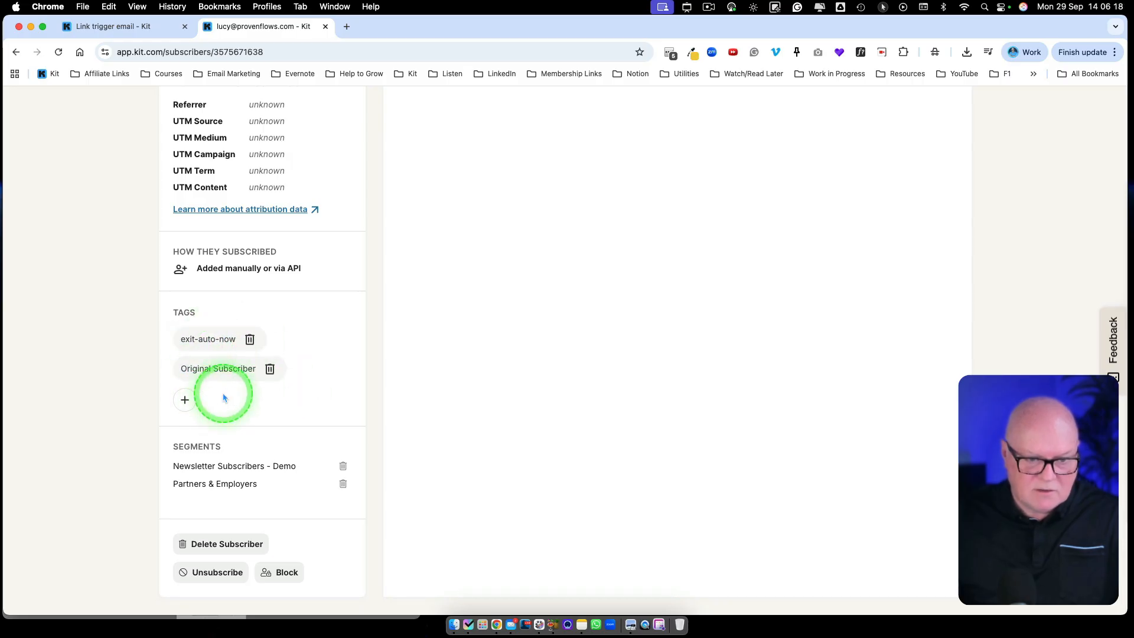
{"action": "scroll", "coordinate": [224, 393], "scroll_direction": "up", "scroll_amount": 5}
{"action": "scroll", "coordinate": [224, 390], "scroll_direction": "down", "scroll_amount": 5}
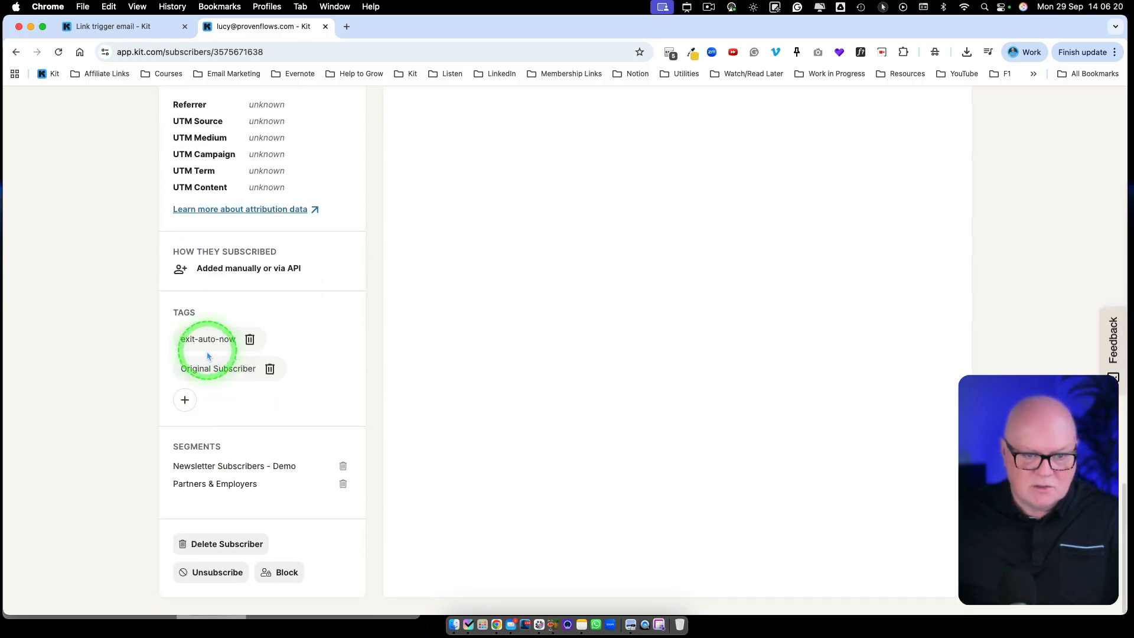
Delete the Original Subscriber and exit-auto-now tags, then return to the email draft editor.
{"action": "left_click", "coordinate": [270, 368]}
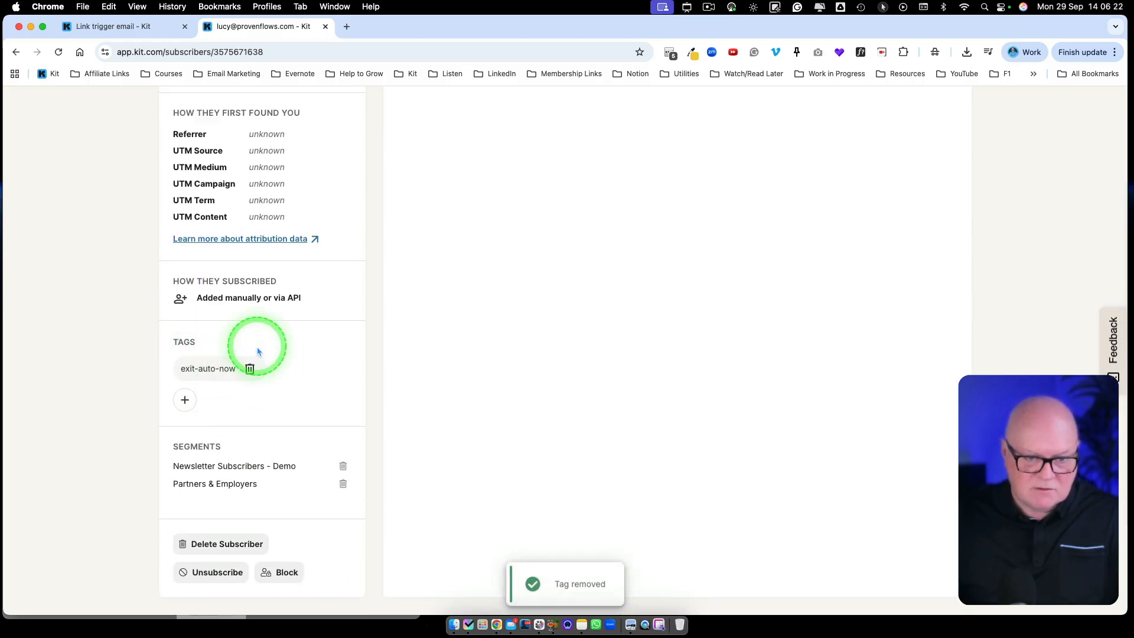
{"action": "left_click", "coordinate": [250, 369]}
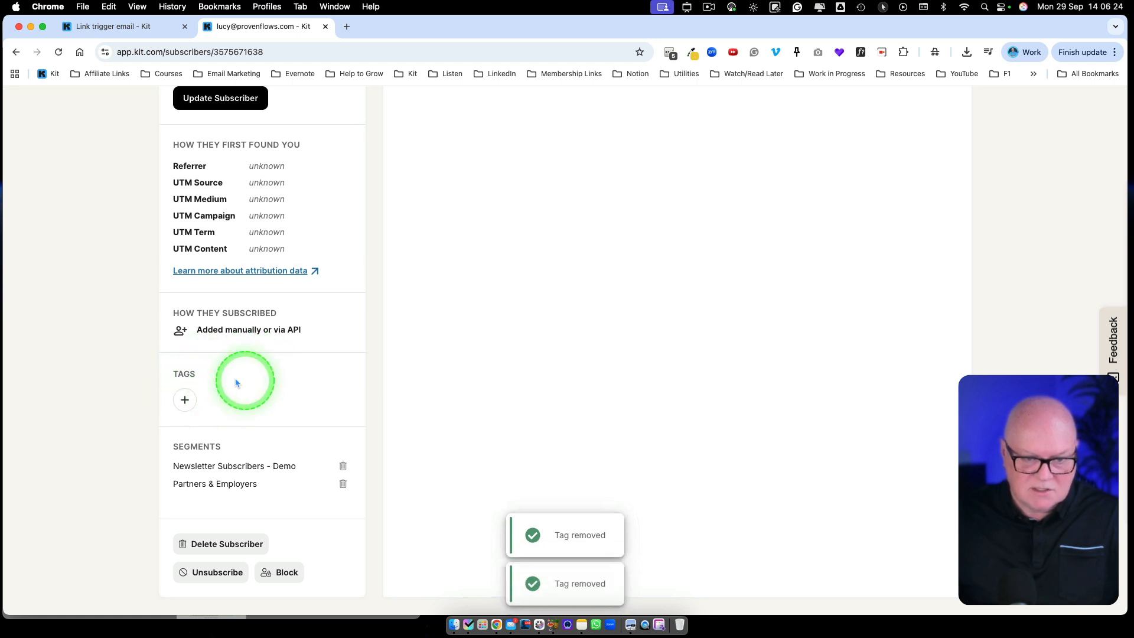
{"action": "left_click", "coordinate": [122, 26]}
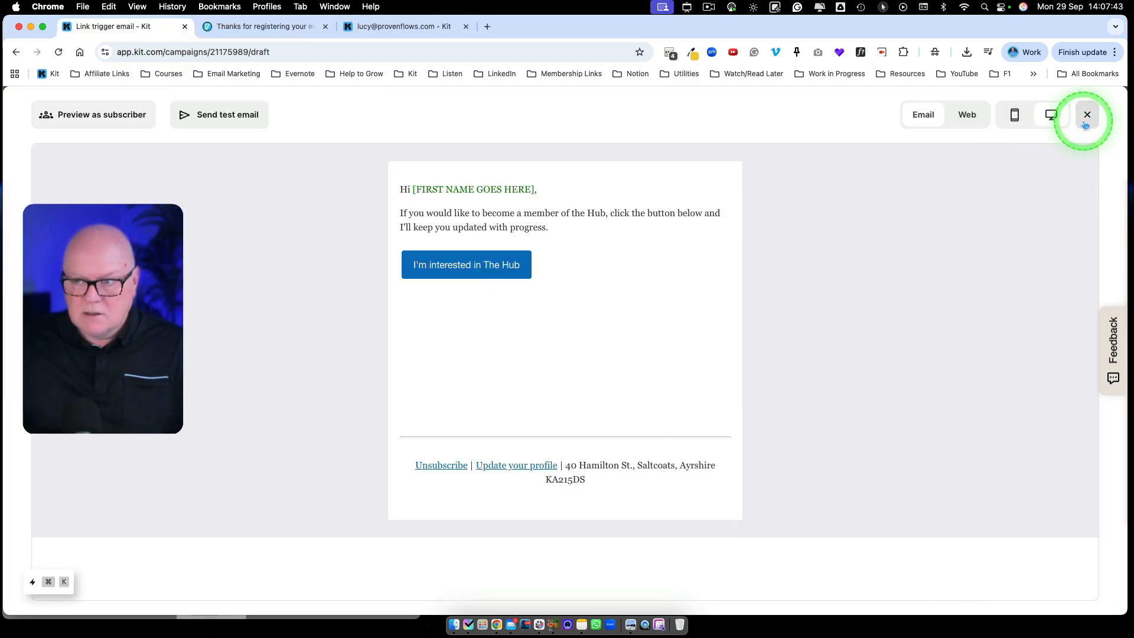
{"action": "left_click", "coordinate": [1086, 114]}
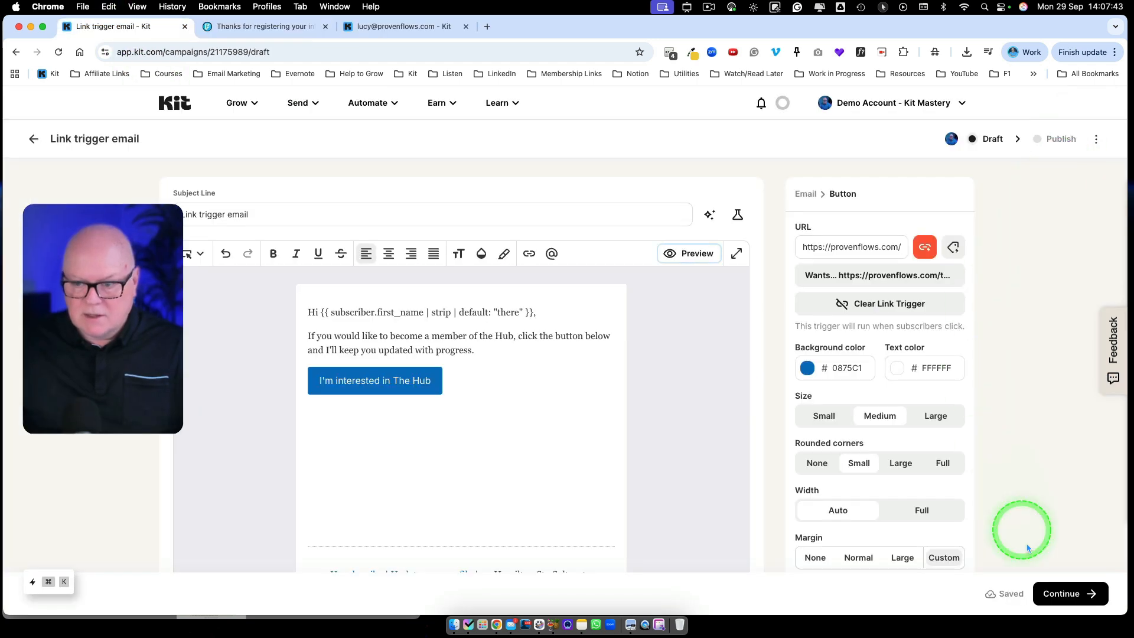
Continue to publishing, enable Send email, and remove the All Subscribers recipient group.
{"action": "left_click", "coordinate": [1045, 591]}
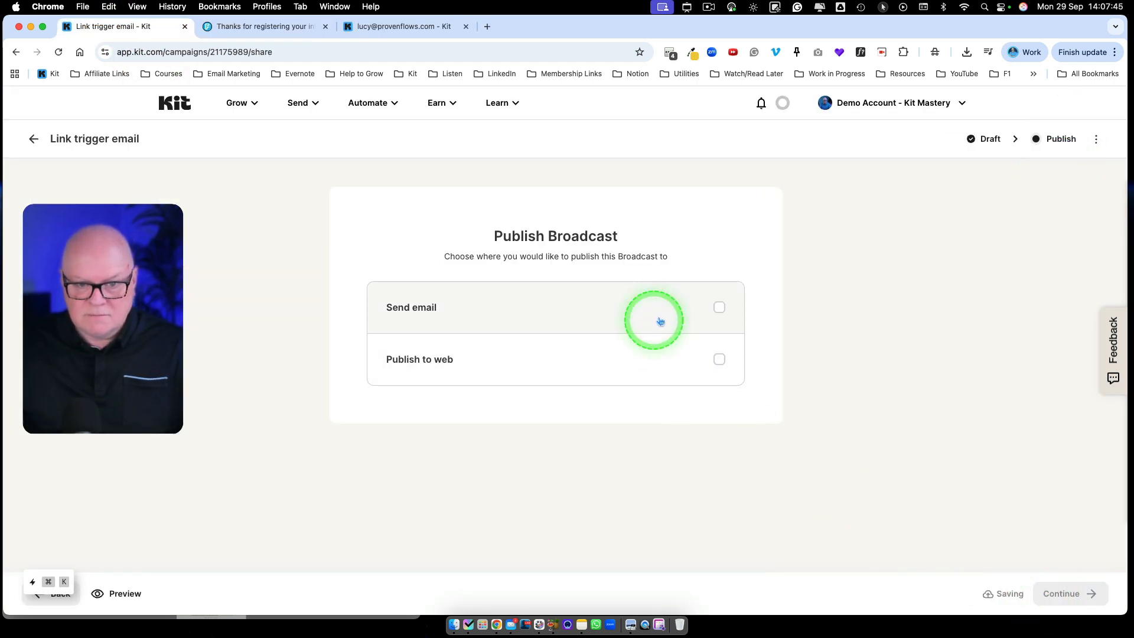
{"action": "left_click", "coordinate": [719, 307]}
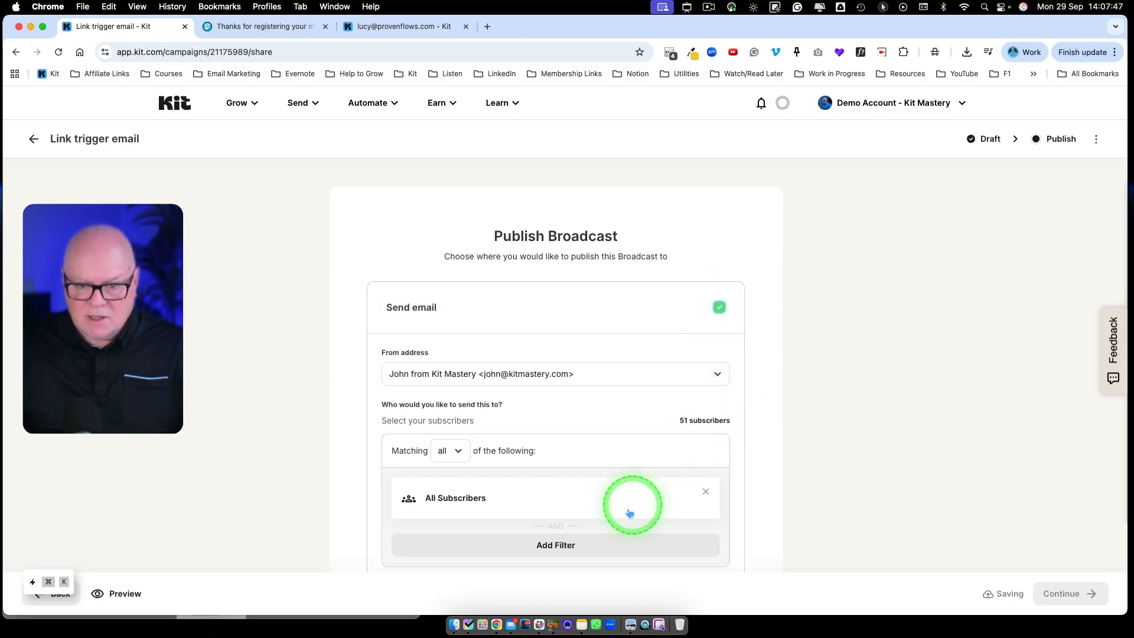
{"action": "left_click", "coordinate": [706, 492]}
Filter recipients by Email Address to the test subscriber only, then review and send the broadcast.
{"action": "left_click", "coordinate": [592, 497]}
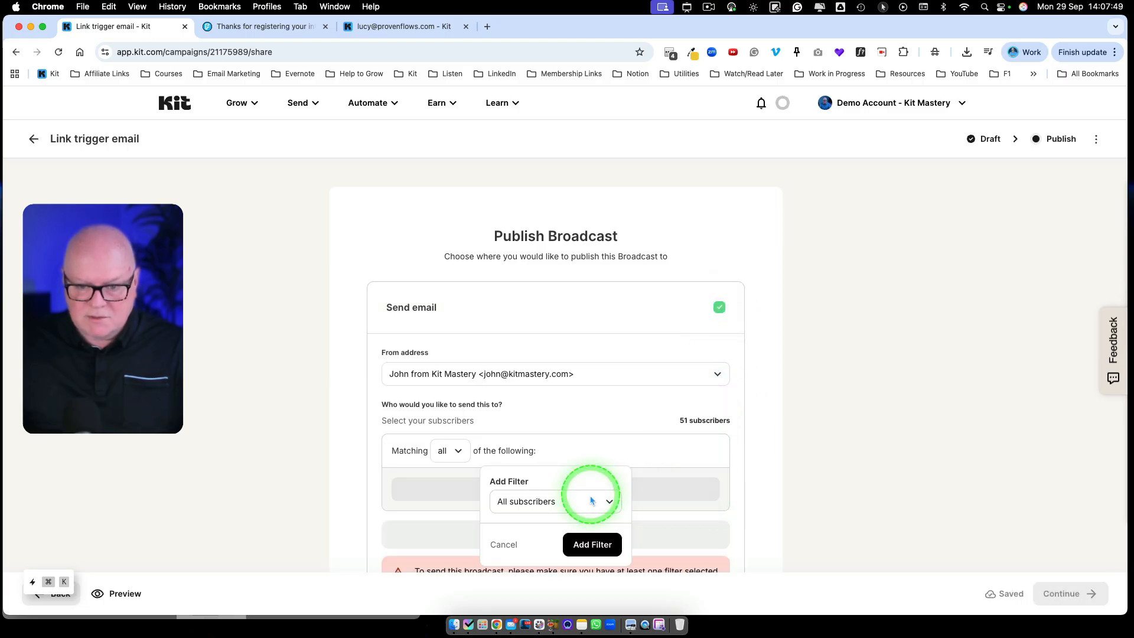
{"action": "left_click", "coordinate": [607, 501]}
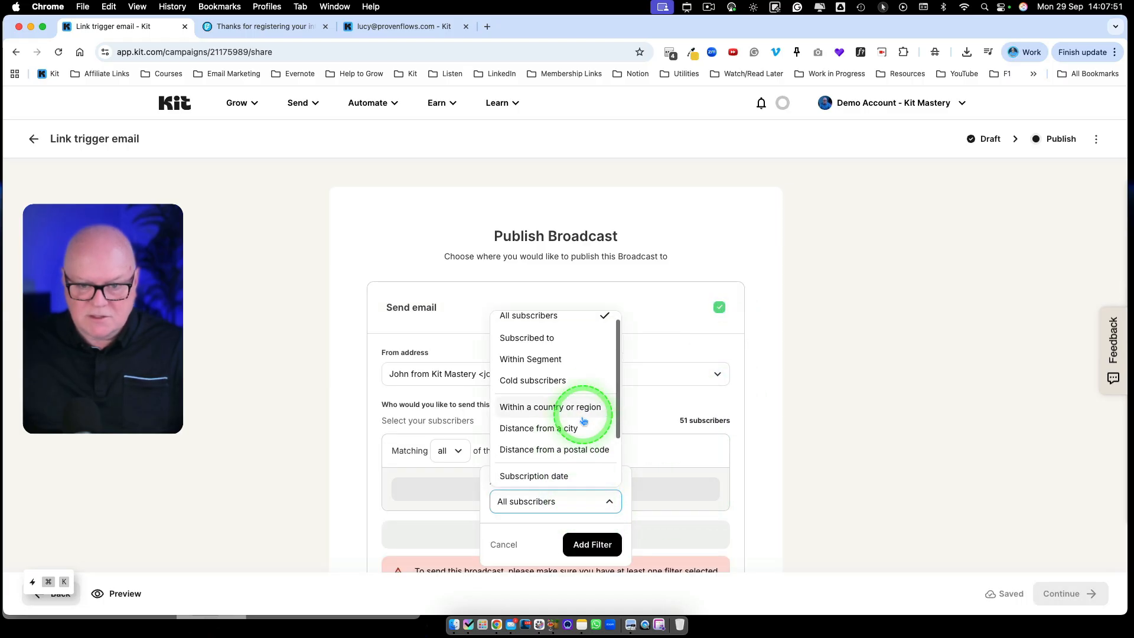
{"action": "scroll", "coordinate": [575, 434], "scroll_direction": "down", "scroll_amount": 2}
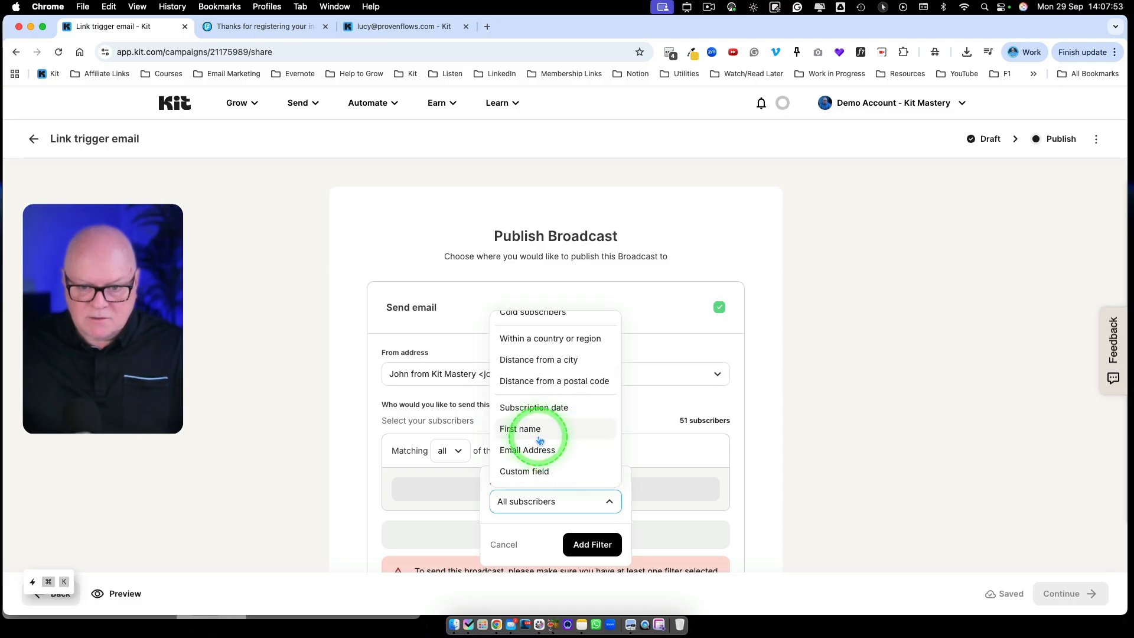
{"action": "left_click", "coordinate": [534, 450]}
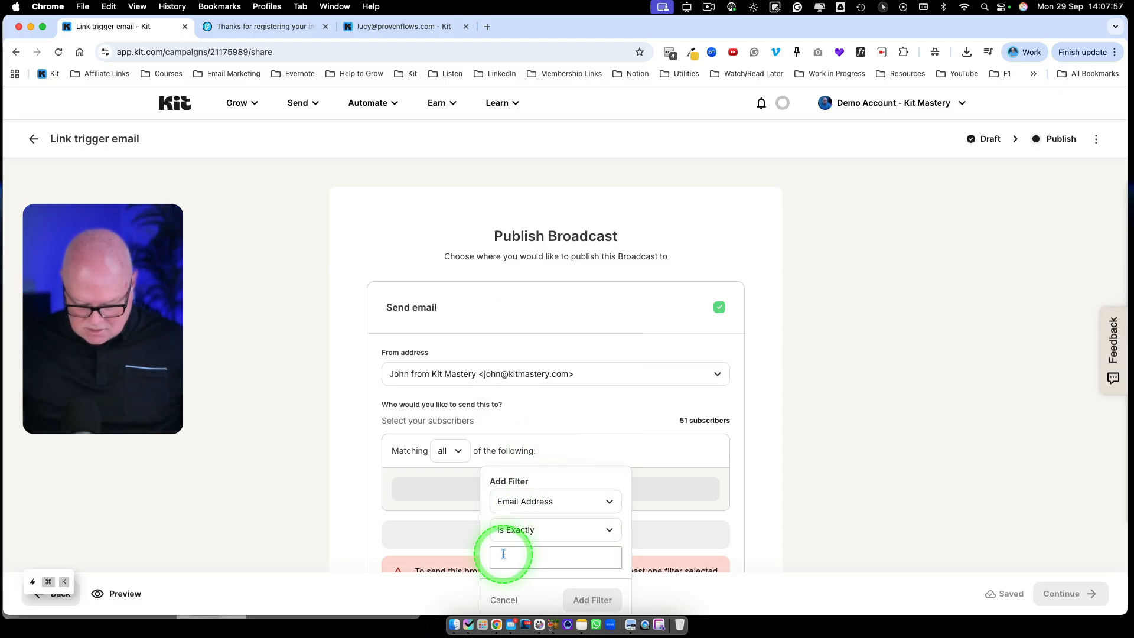
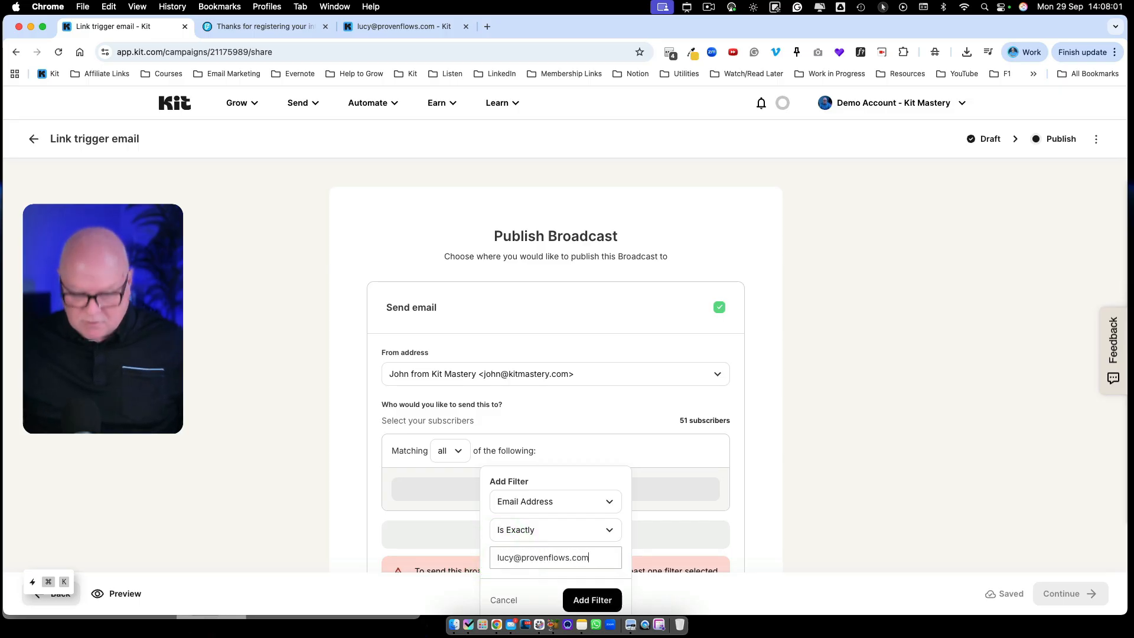
{"action": "left_click", "coordinate": [584, 600]}
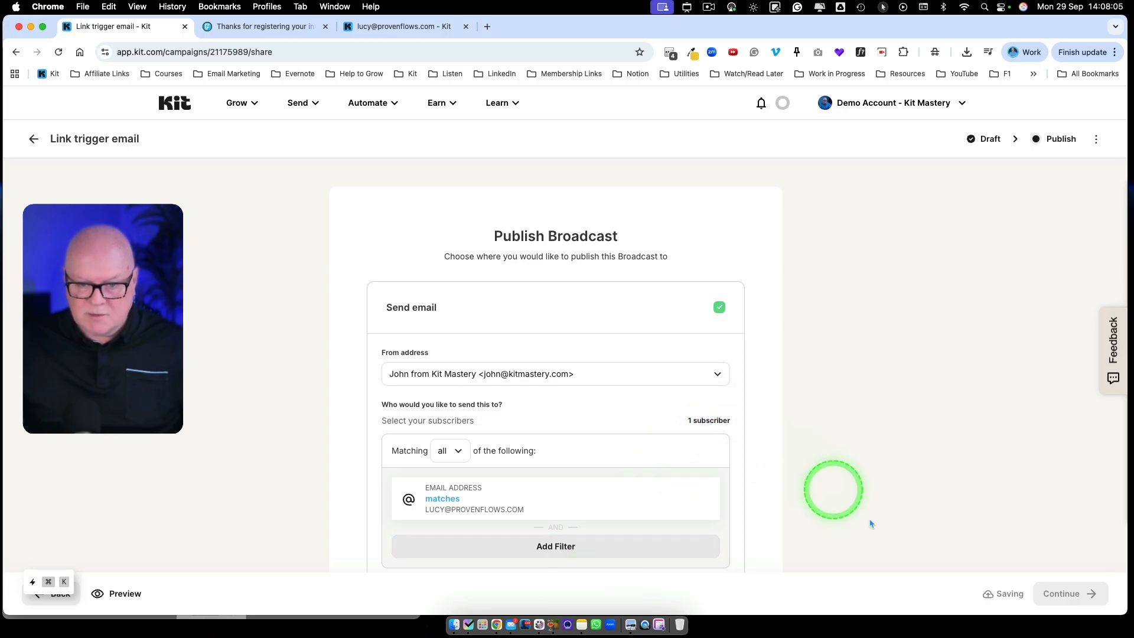
{"action": "left_click", "coordinate": [1045, 601]}
{"action": "left_click", "coordinate": [582, 508]}
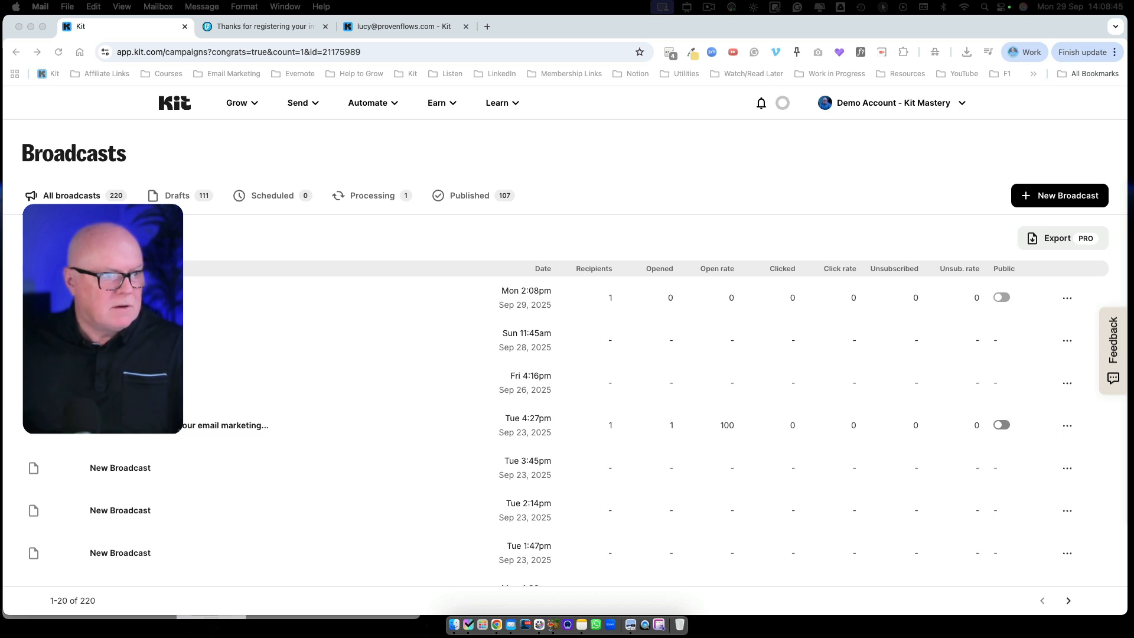
In Mail, open the received Link trigger email and click its 'I'm interested in The Hub' button.
{"action": "left_click_drag", "start_coordinate": [2, 112], "coordinate": [442, 44]}
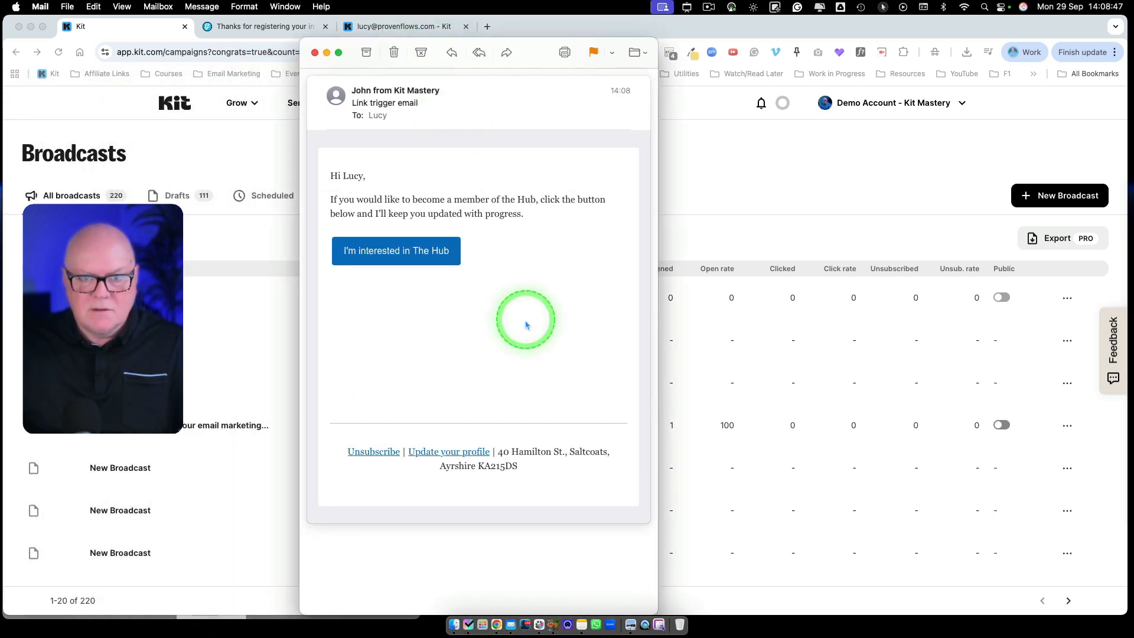
{"action": "scroll", "coordinate": [531, 317], "scroll_direction": "up", "scroll_amount": 1}
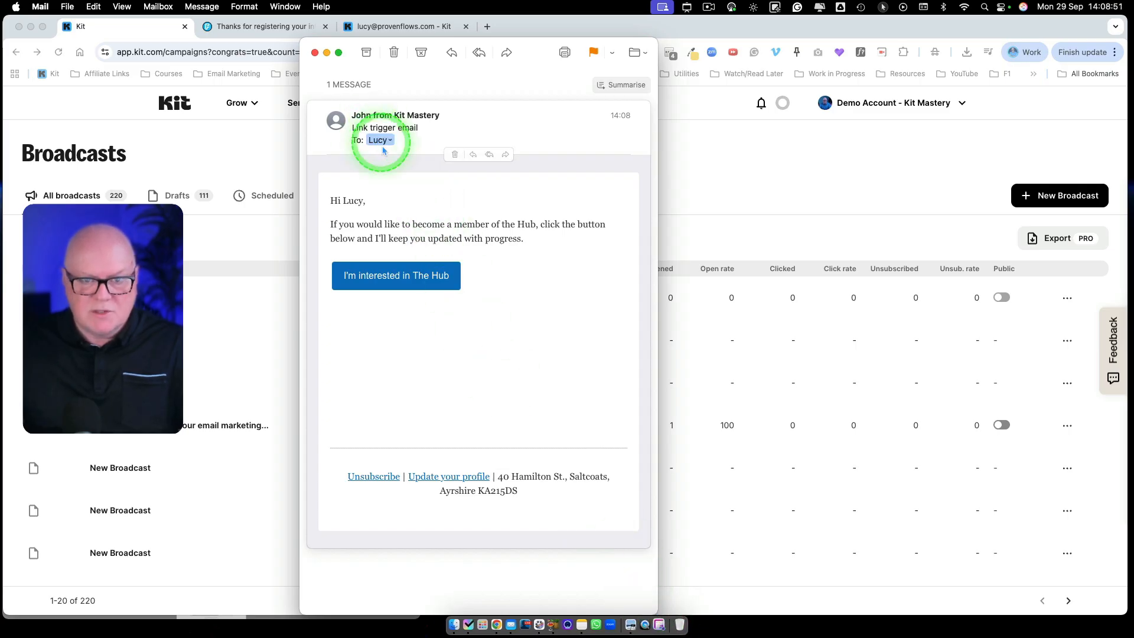
{"action": "left_click", "coordinate": [391, 280]}
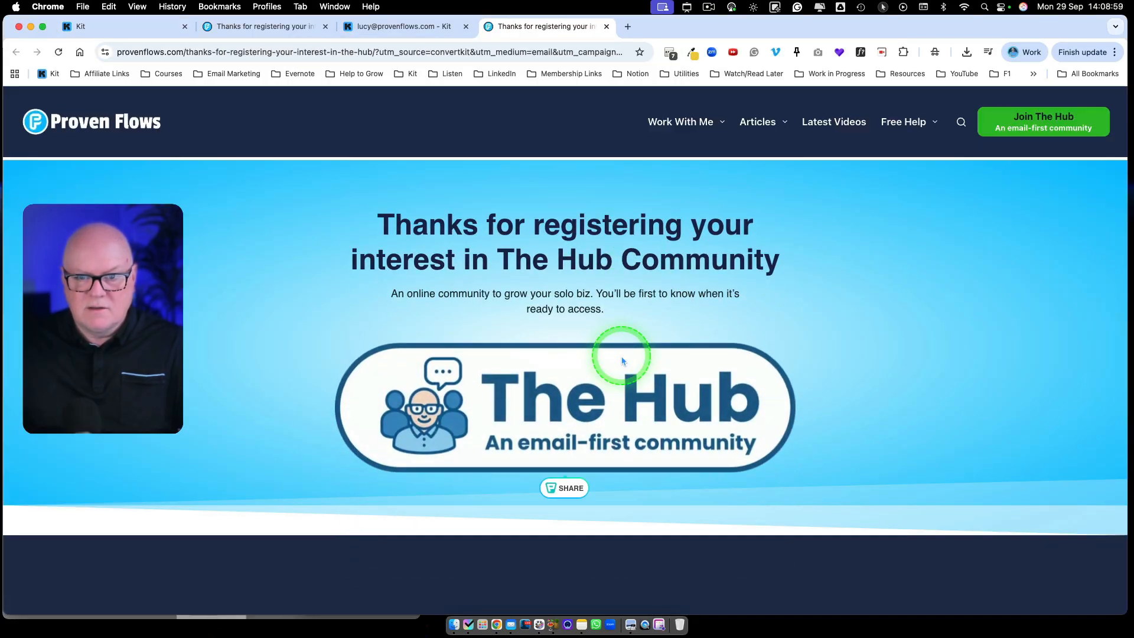
Switch to the test subscriber's Kit profile and check that the 'Interested in the Hub' tag is listed.
{"action": "left_click", "coordinate": [112, 29]}
{"action": "left_click", "coordinate": [390, 28]}
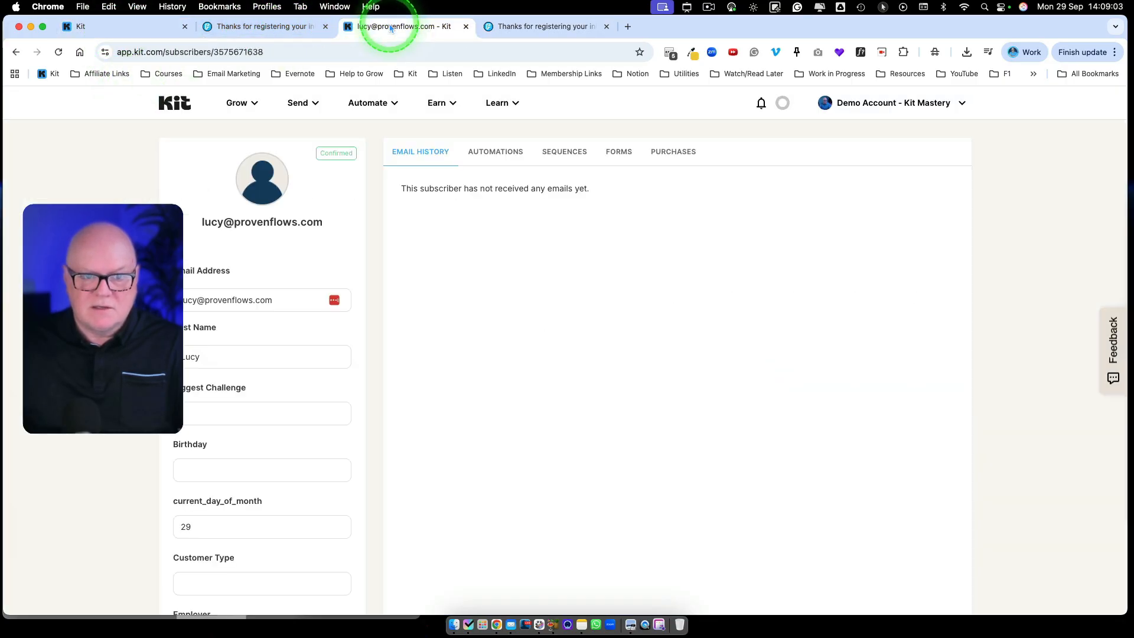
{"action": "scroll", "coordinate": [323, 280], "scroll_direction": "down", "scroll_amount": 15}
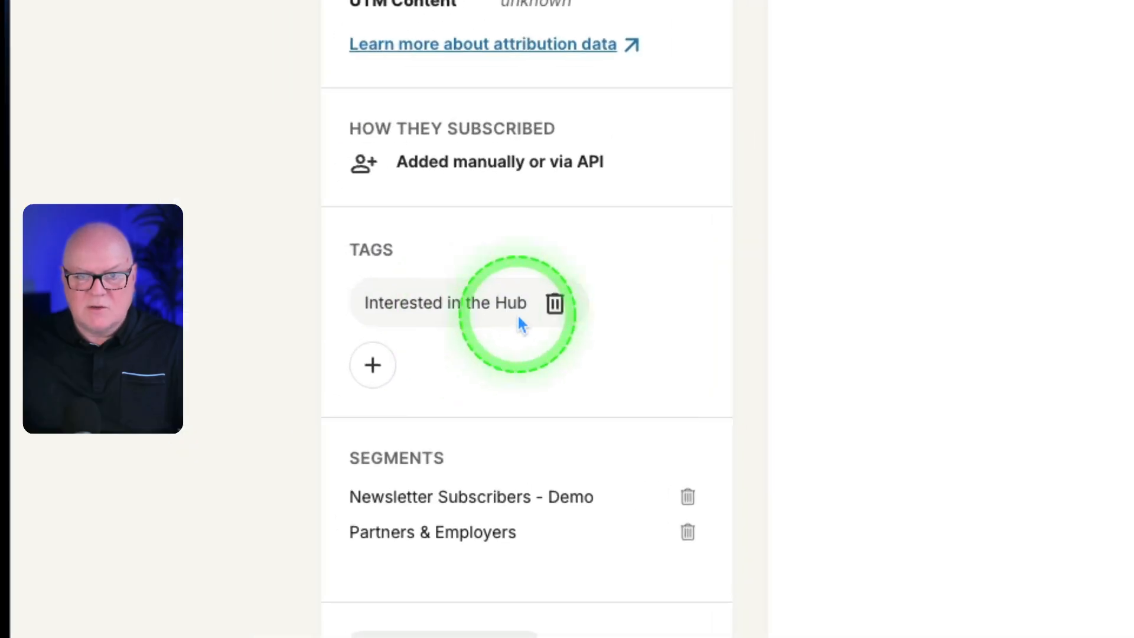
{"action": "mouse_move", "coordinate": [254, 355]}
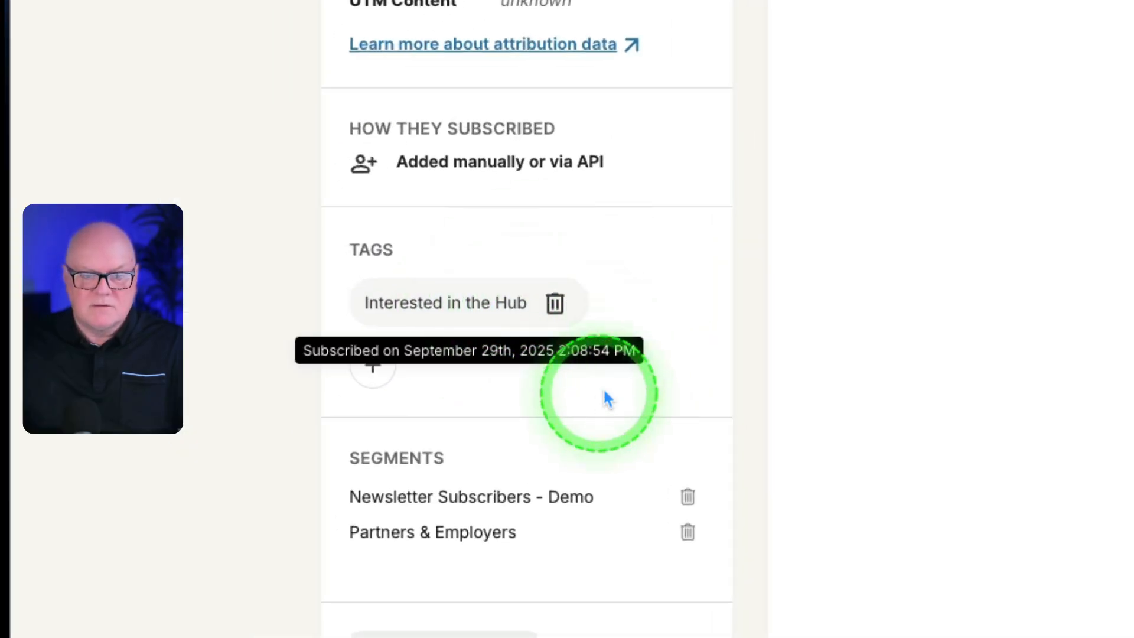
{"action": "scroll", "coordinate": [618, 372], "scroll_direction": "up", "scroll_amount": 15}
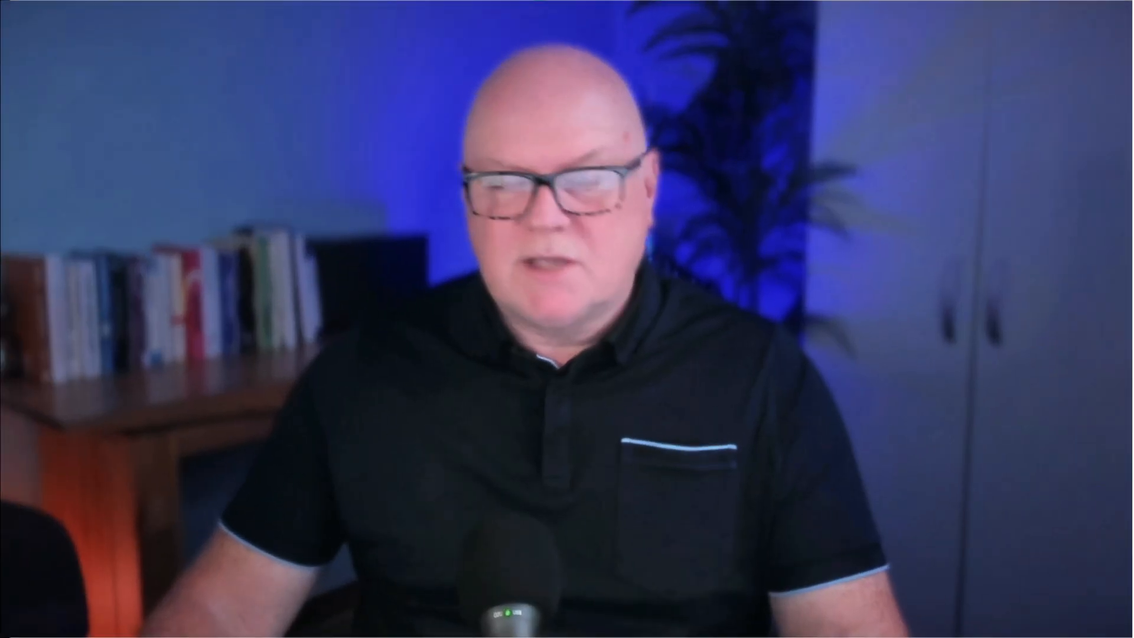